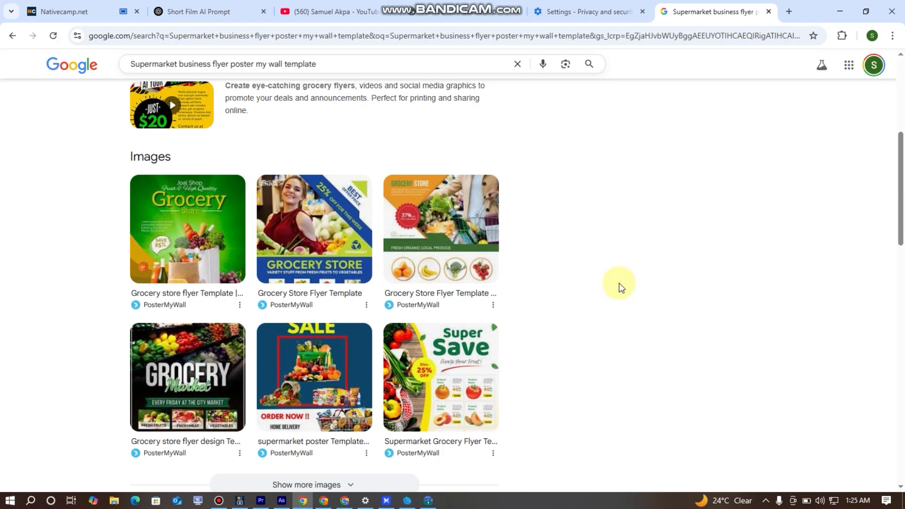
Look over the Google results for the supermarket business flyer template search, including the query wording and the image previews.
scroll(528, 262, "down", 5)
scroll(412, 245, "up", 5)
scroll(415, 246, "up", 3)
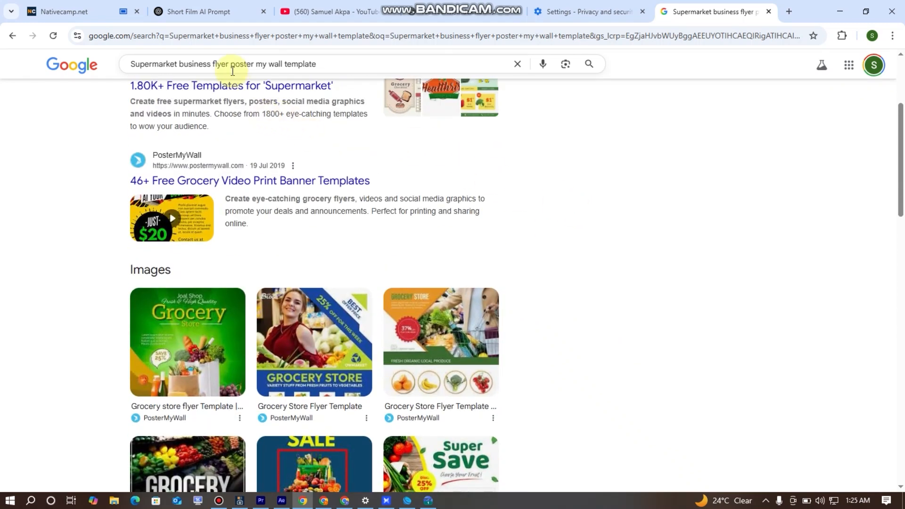
left_click(211, 11)
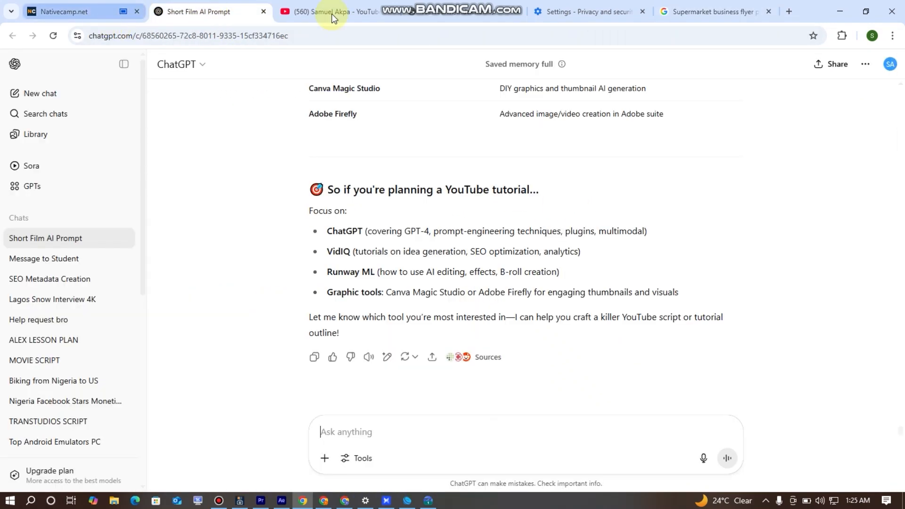
left_click(709, 11)
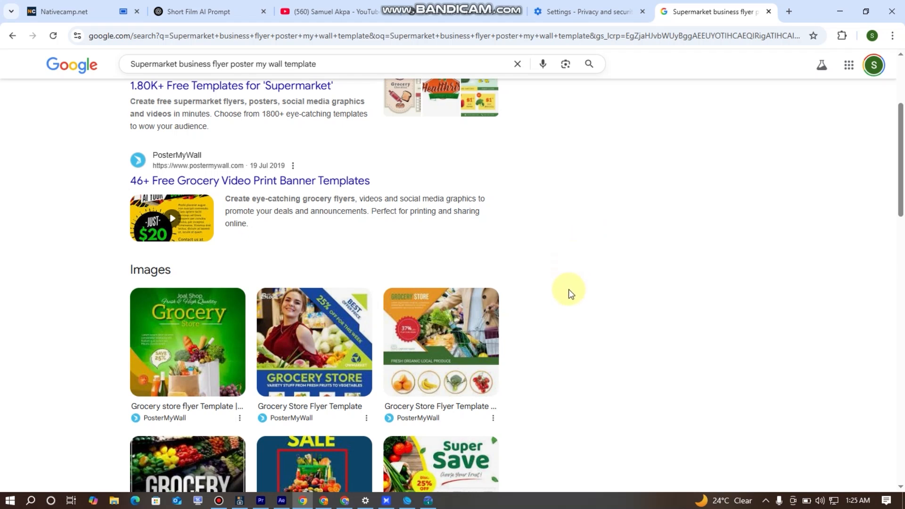
scroll(564, 285, "down", 1)
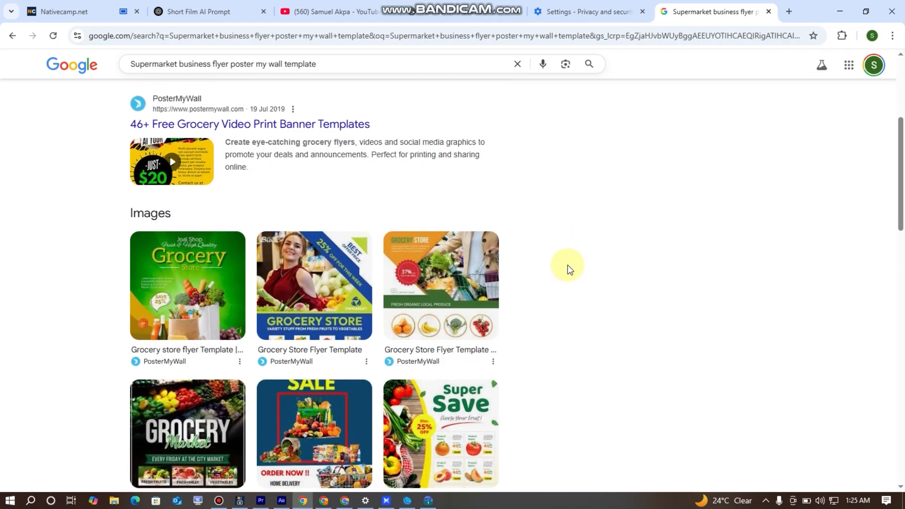
scroll(570, 265, "up", 3)
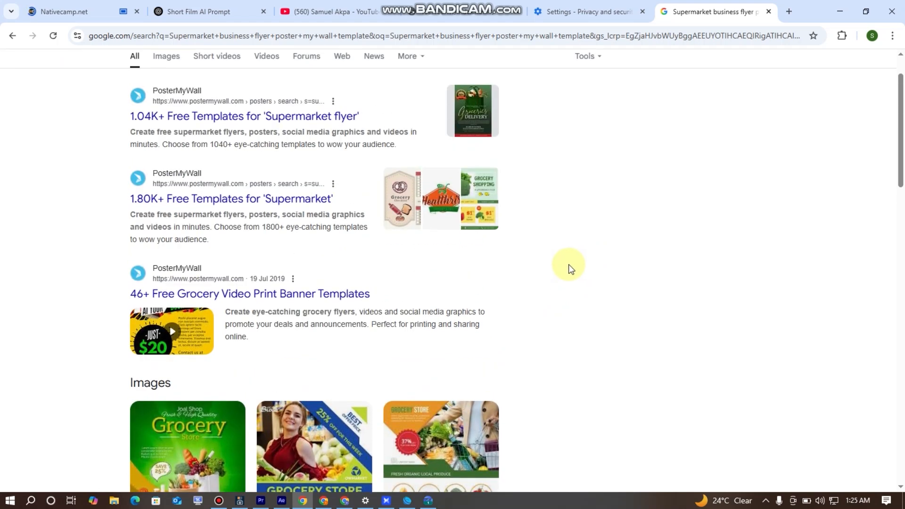
scroll(551, 207, "up", 1)
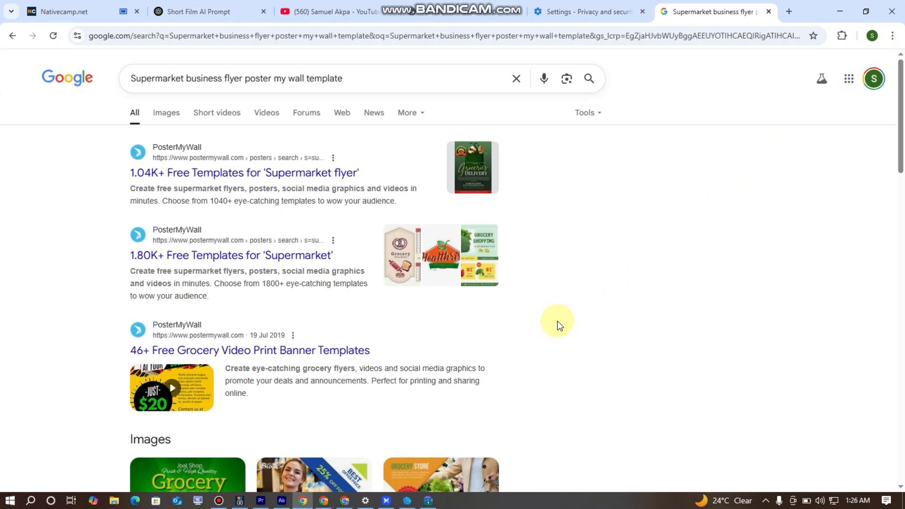
scroll(537, 344, "down", 1)
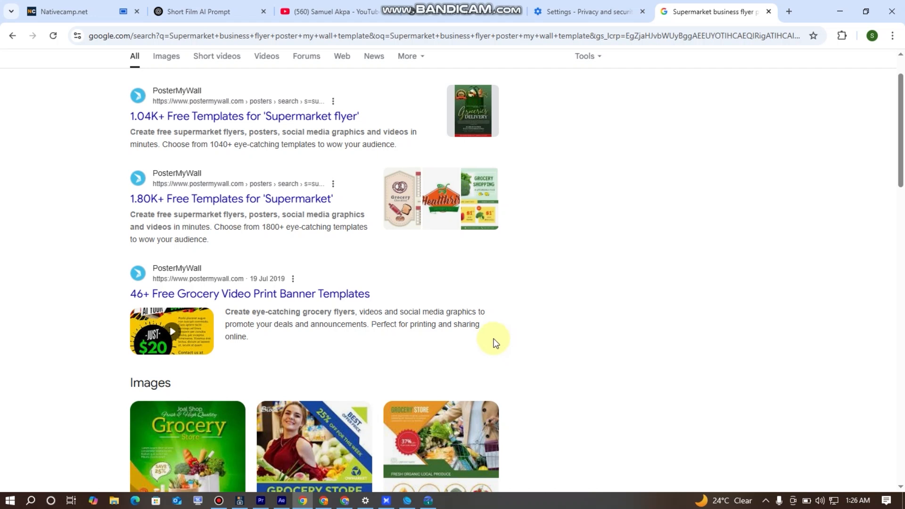
scroll(493, 338, "up", 1)
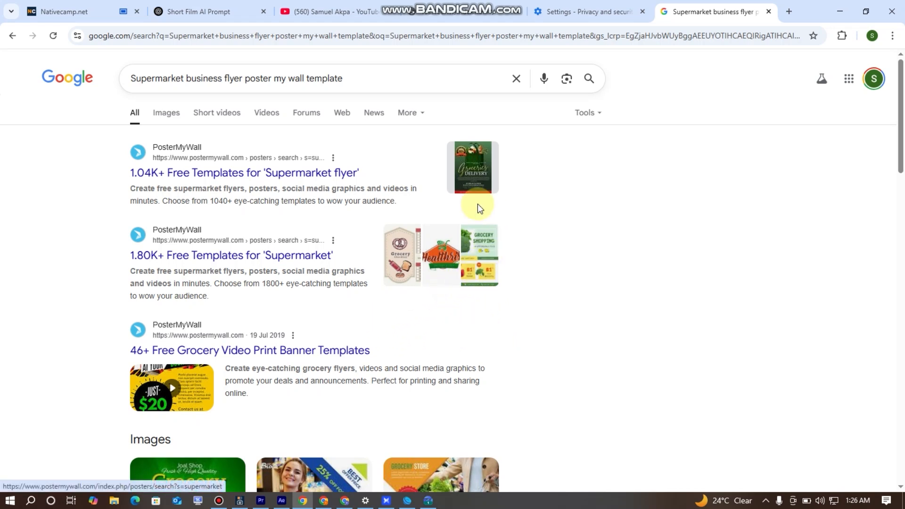
left_click_drag(354, 77, 136, 78)
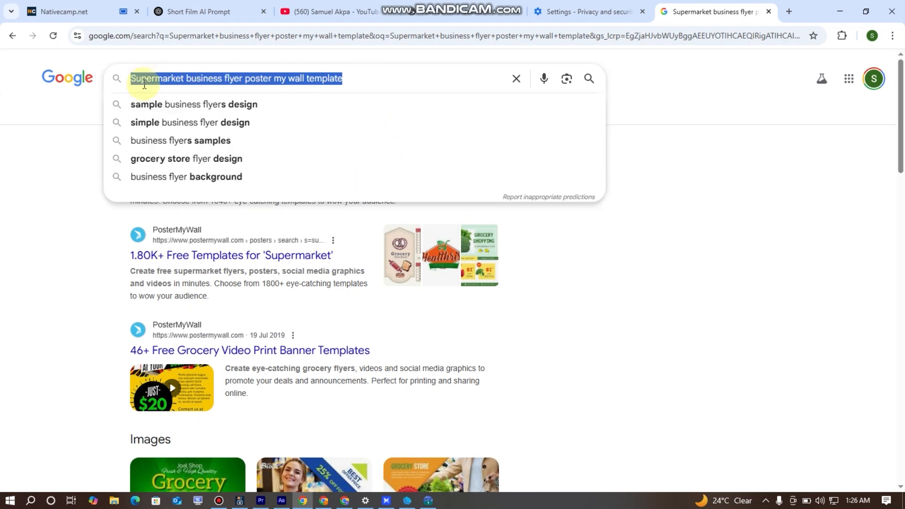
left_click(345, 79)
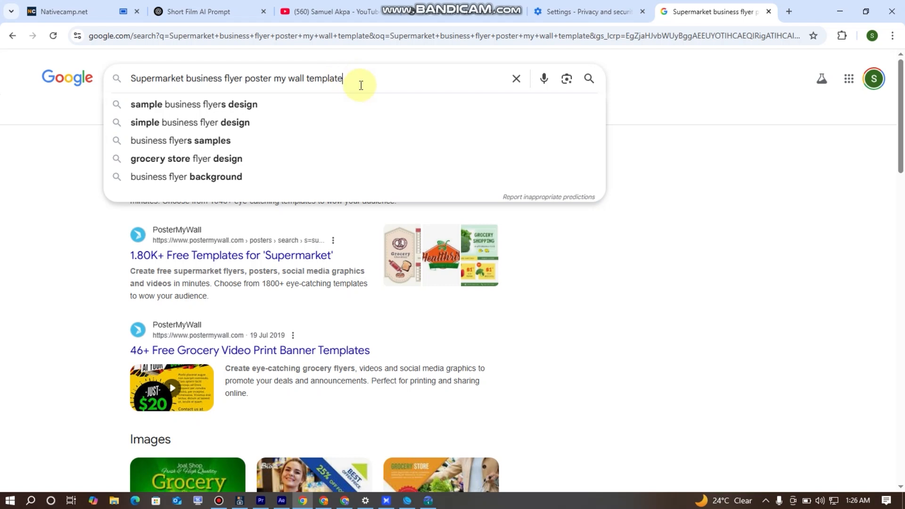
left_click(716, 188)
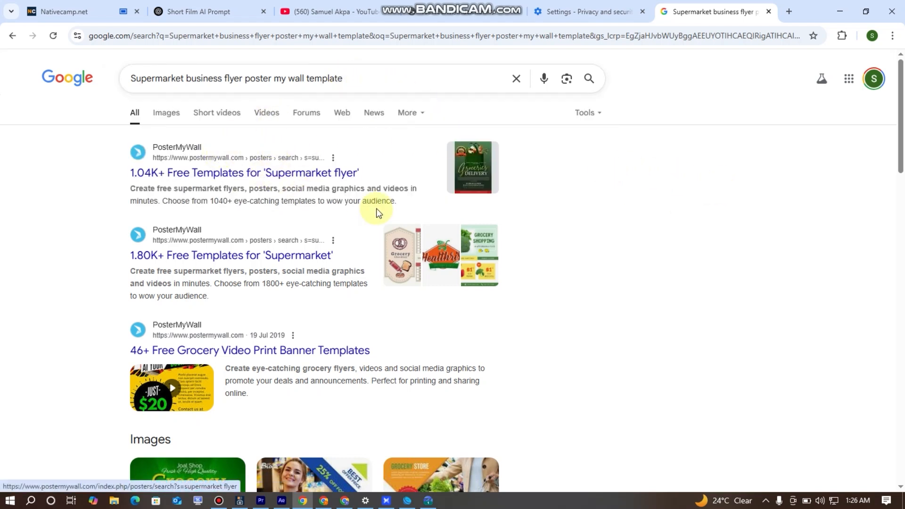
Open PosterMyWall's 'Supermarket flyer' template results and open the red butchery flyer with 'Fresh Quality Meat' in the editor.
left_click(222, 180)
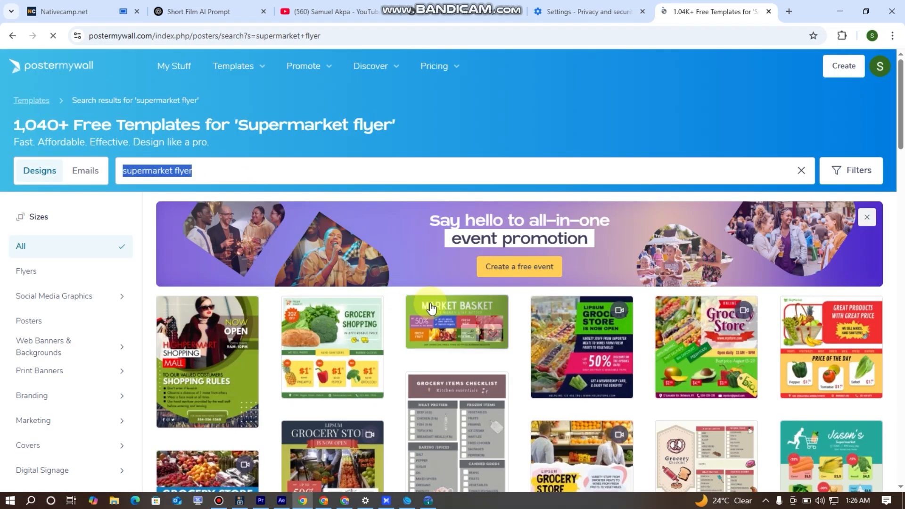
scroll(424, 307, "down", 3)
scroll(424, 306, "up", 1)
scroll(424, 305, "down", 2)
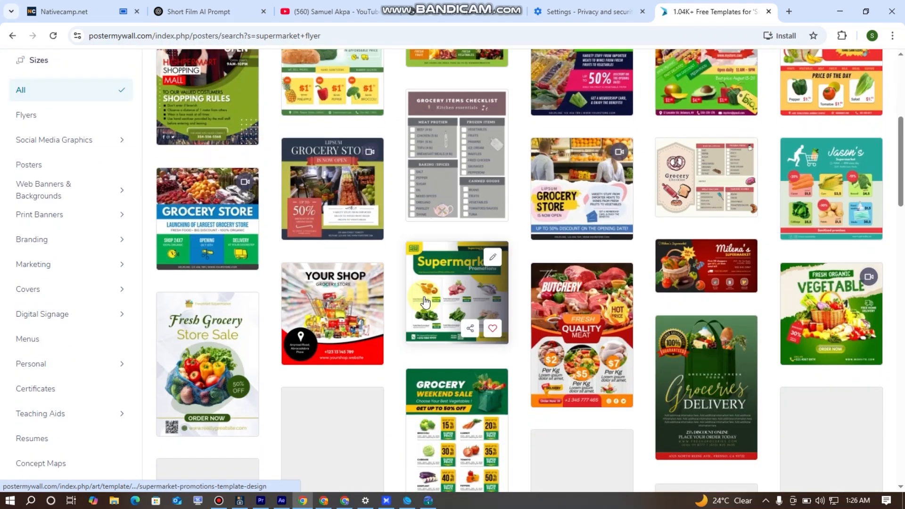
scroll(424, 302, "down", 3)
scroll(423, 296, "down", 5)
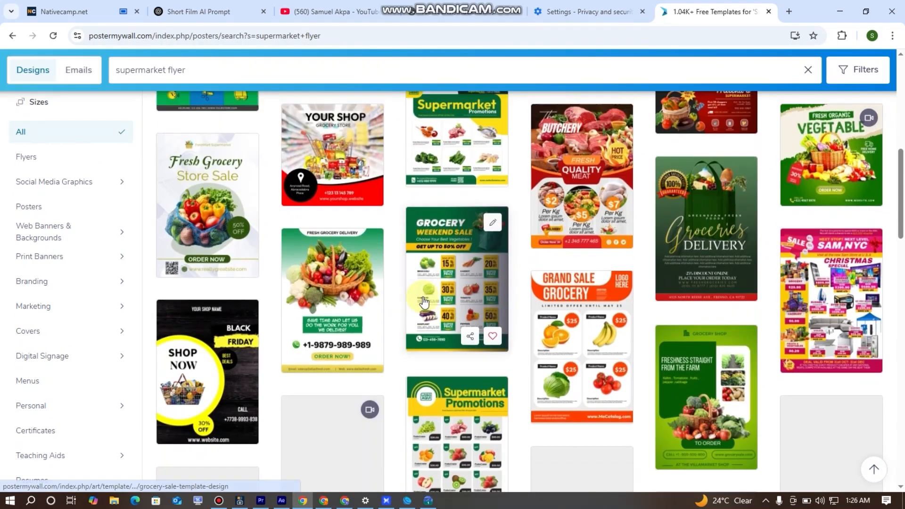
scroll(423, 304, "down", 1)
scroll(423, 304, "up", 2)
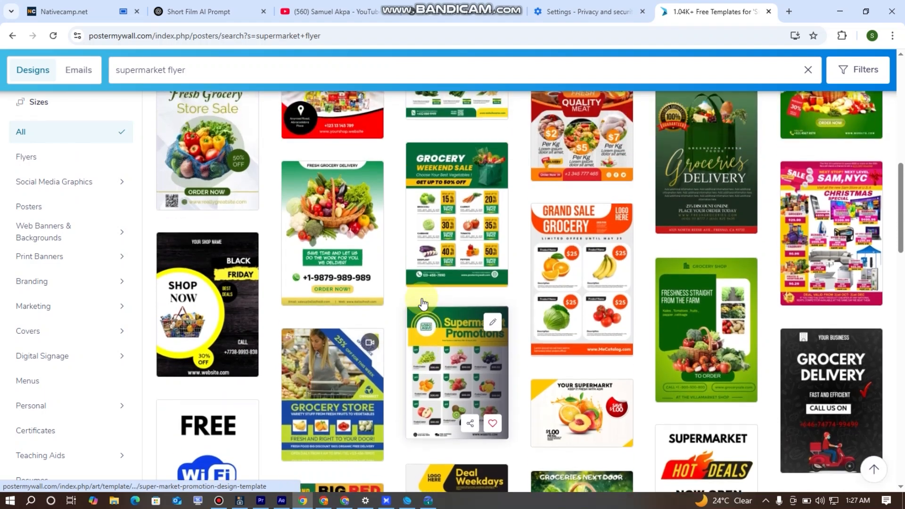
scroll(423, 304, "down", 2)
scroll(422, 304, "up", 2)
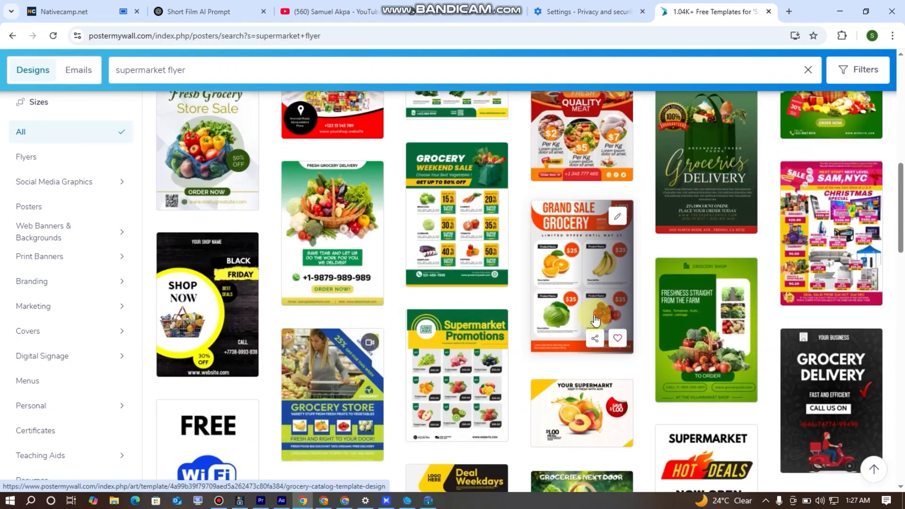
scroll(585, 278, "up", 2)
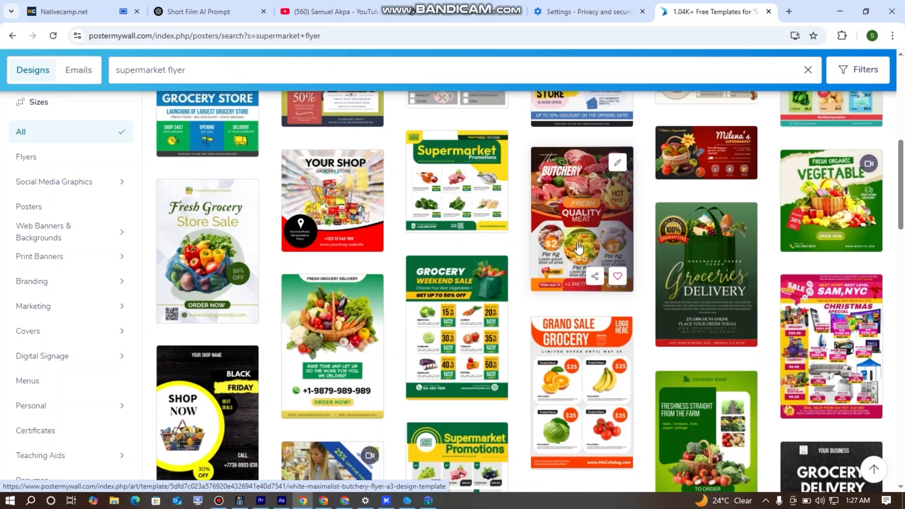
left_click(619, 167)
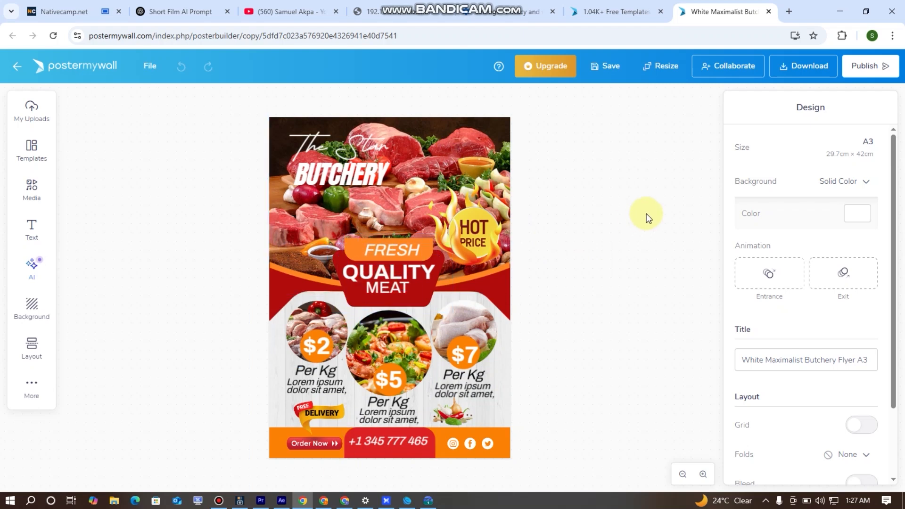
Download the butchery flyer as a free watermarked Basic Image and dismiss the event promotion offer.
left_click(806, 69)
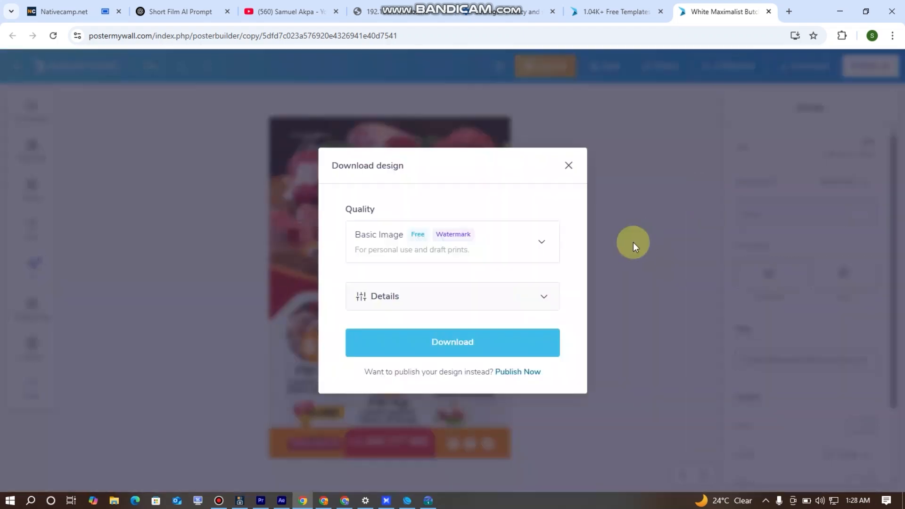
left_click(471, 345)
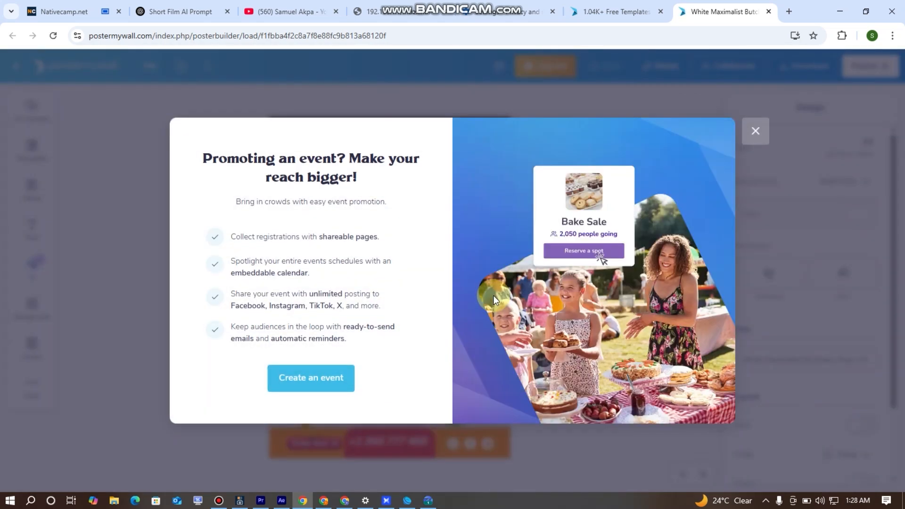
left_click(755, 132)
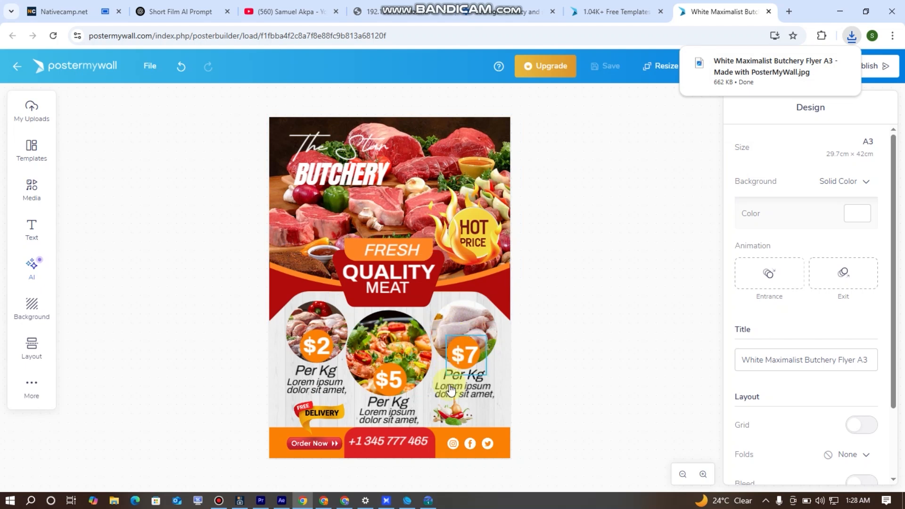
left_click(214, 149)
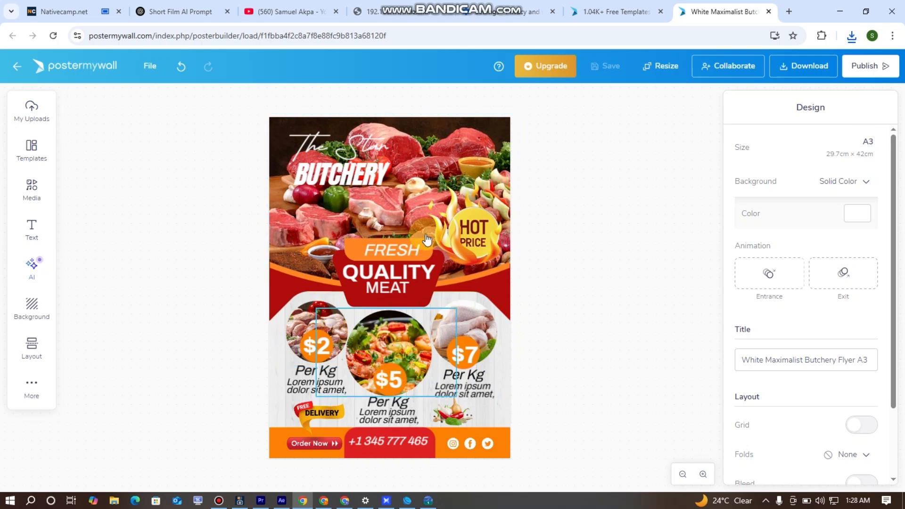
left_click(332, 286)
left_click(422, 335)
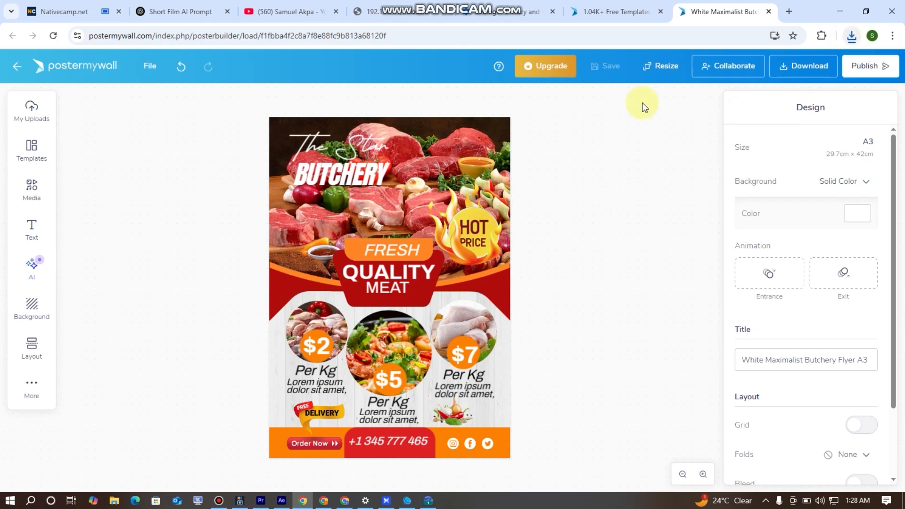
Switch to ChatGPT, start a new chat and attach 'White Maximalist Butchery Flyer A3 - Made with PosterMyWall' from the Downloads folder.
left_click(193, 13)
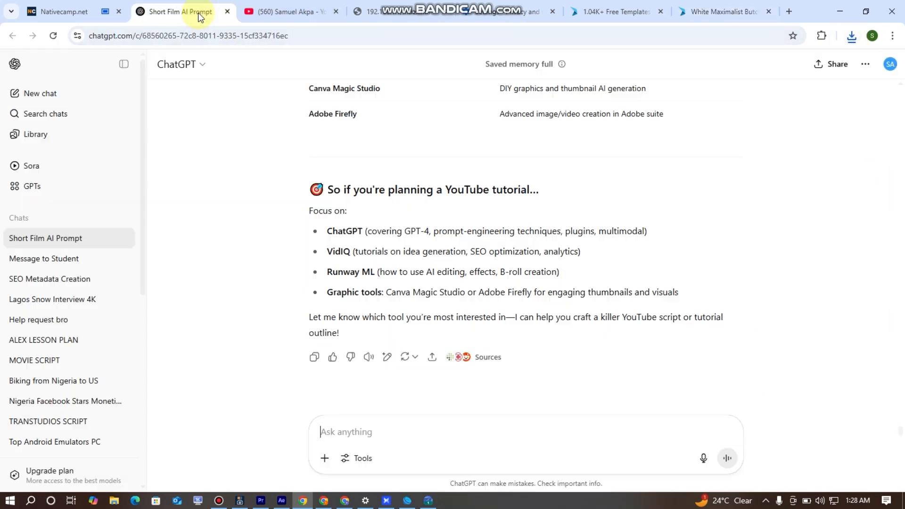
left_click(42, 97)
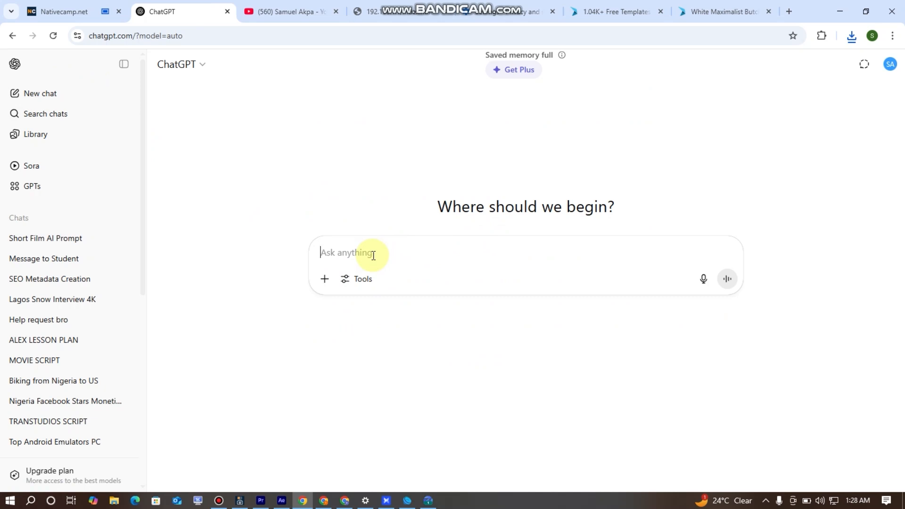
left_click(325, 280)
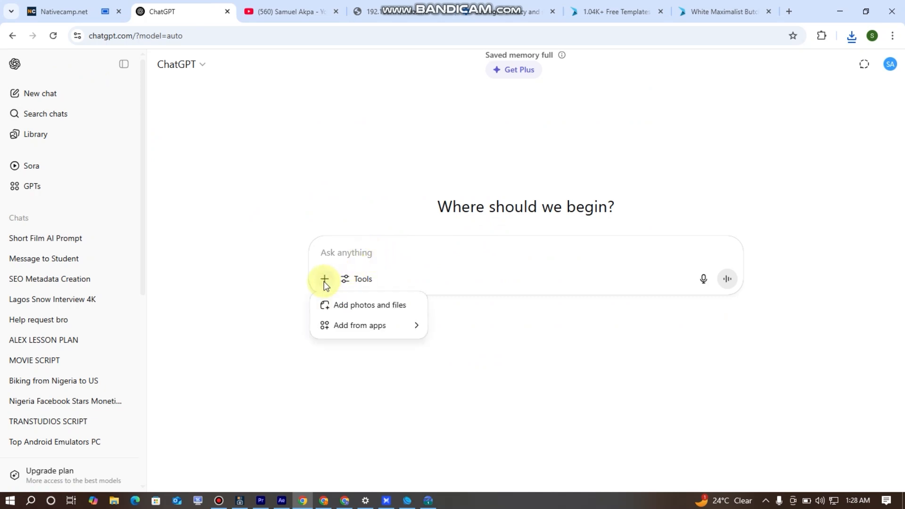
left_click(365, 308)
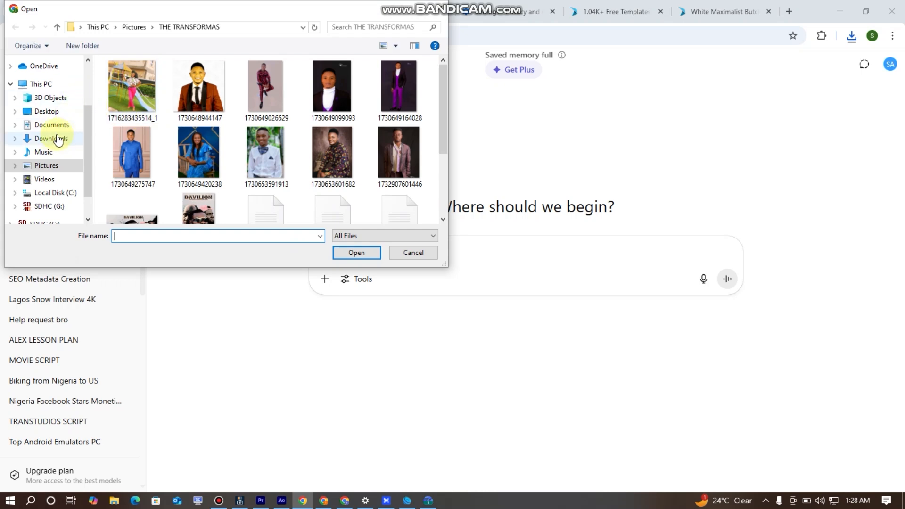
left_click(58, 139)
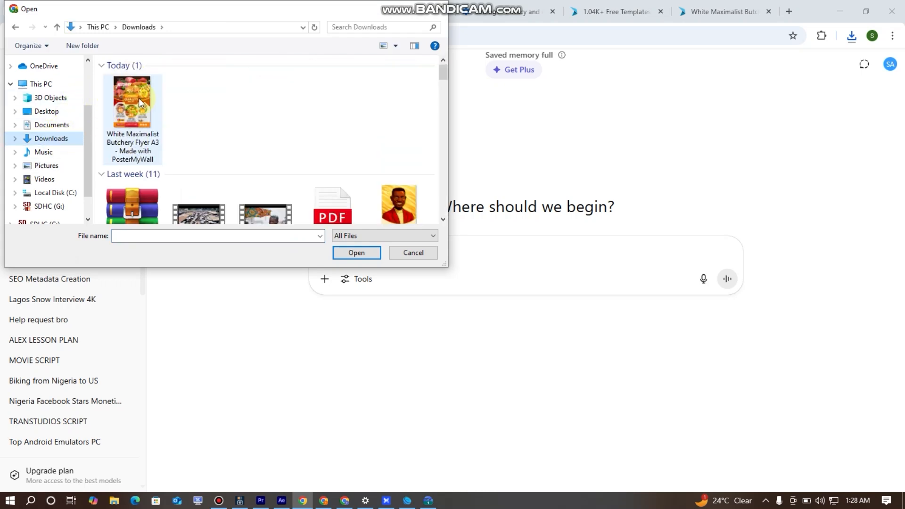
left_click(138, 98)
left_click(351, 253)
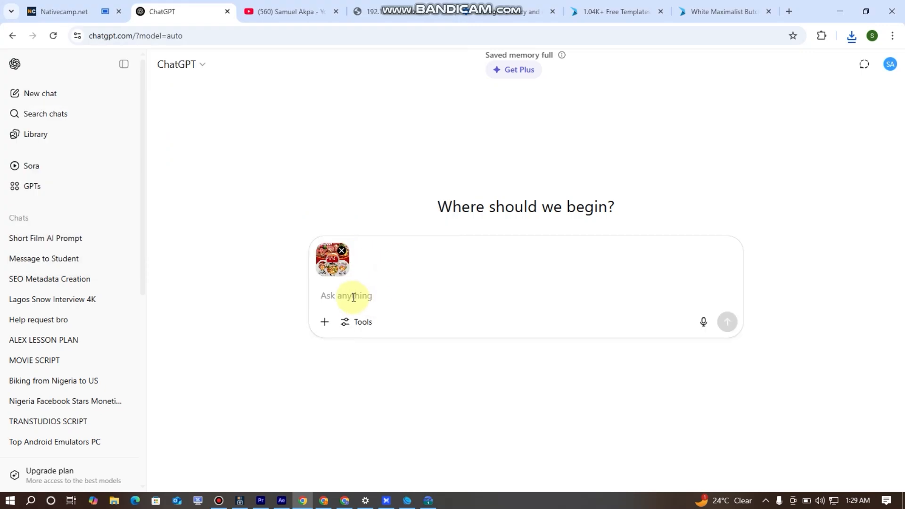
Send the message "hey, carefully observe this flyer and write a beautiful detailed prompt, pointing out every details in the flyer.".
type("hey, ca")
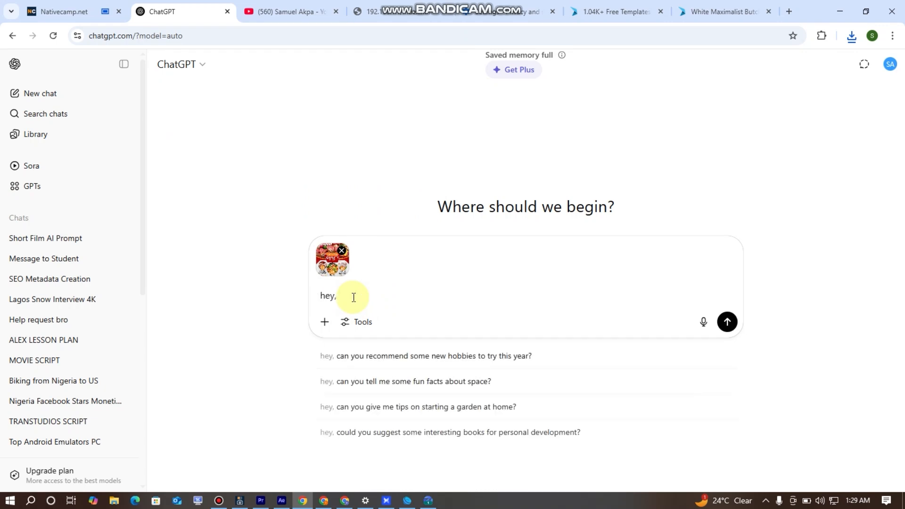
type("refully")
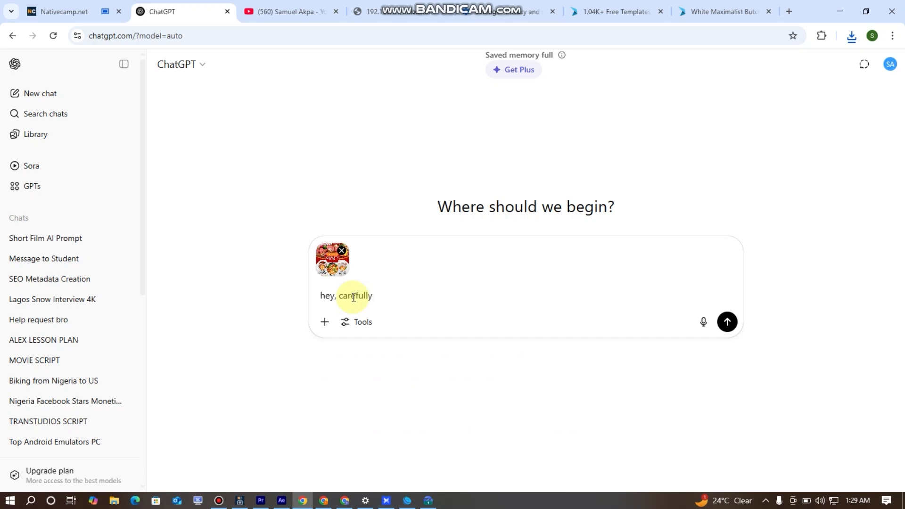
type(" observe this flyer and write")
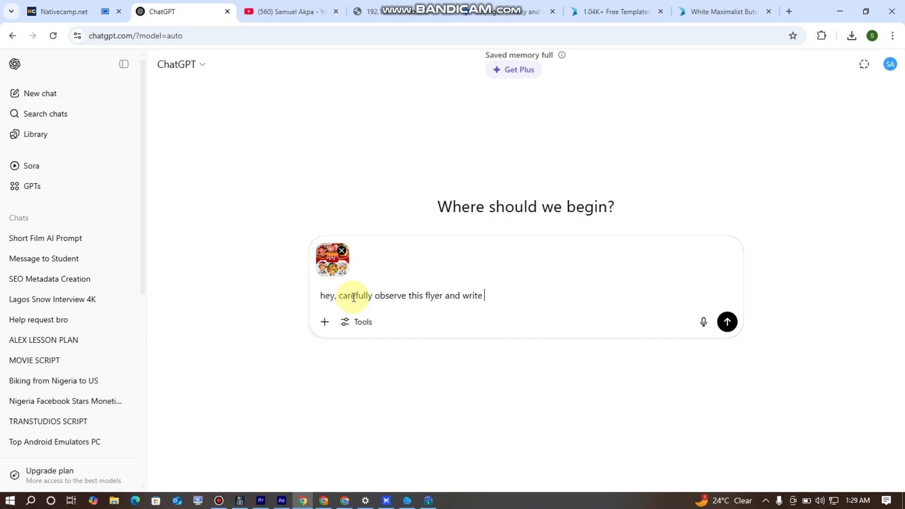
type(" a beautiful detailed prompt")
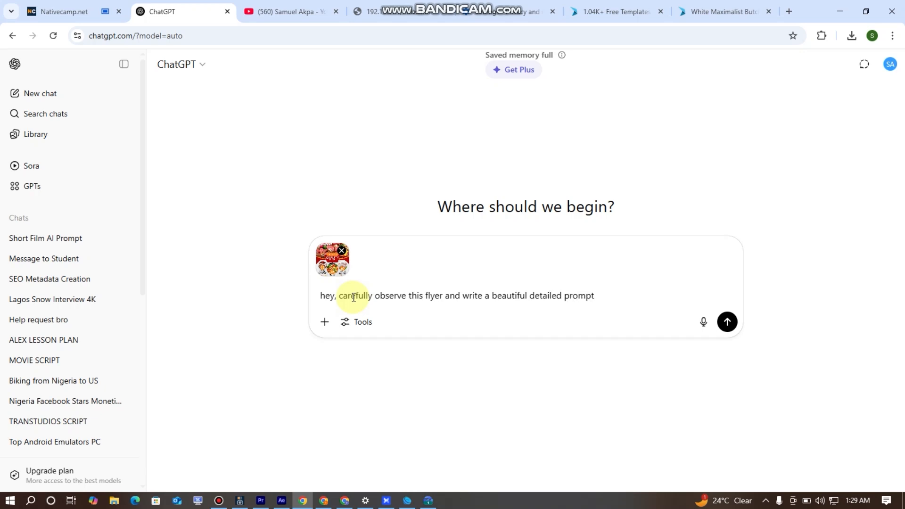
type(", e")
type("ointing out every details in the flyer.")
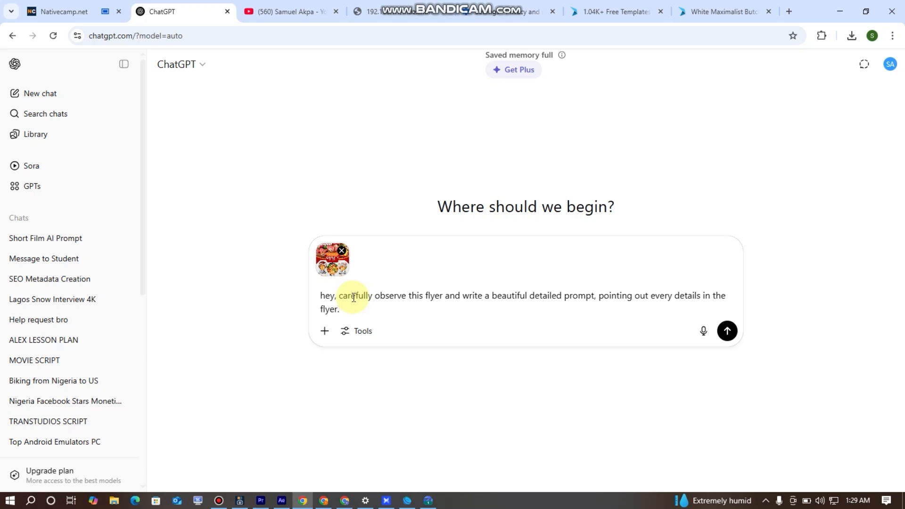
key("Return")
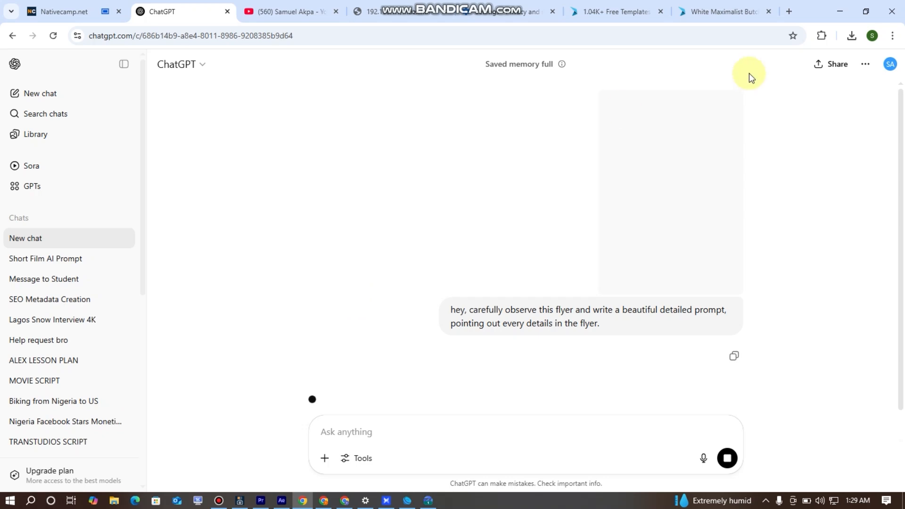
Read through ChatGPT's generated flyer prompt and compare its described details with the attached butchery flyer.
scroll(607, 307, "down", 5)
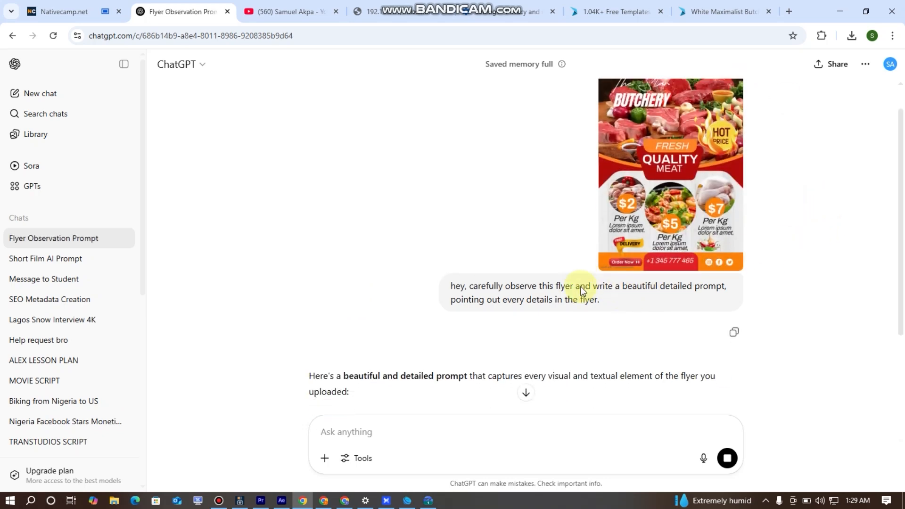
scroll(602, 283, "up", 5)
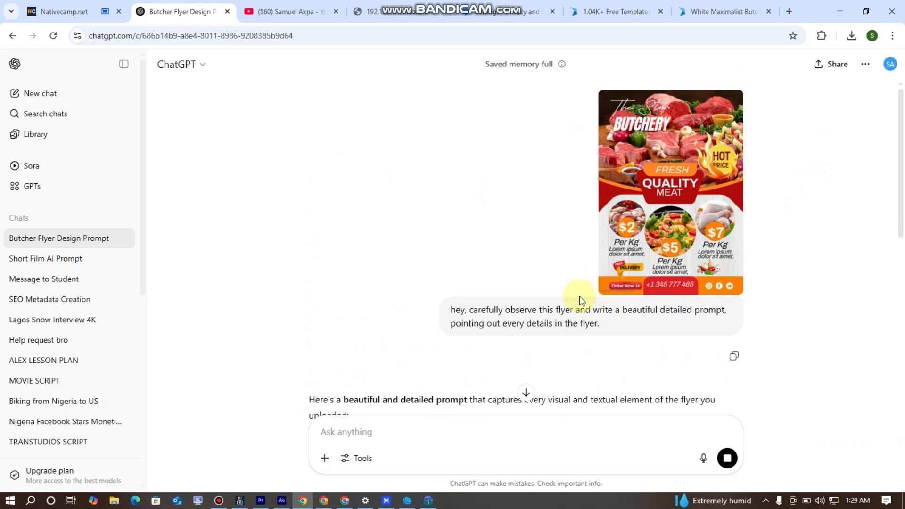
scroll(579, 297, "down", 5)
scroll(573, 293, "up", 5)
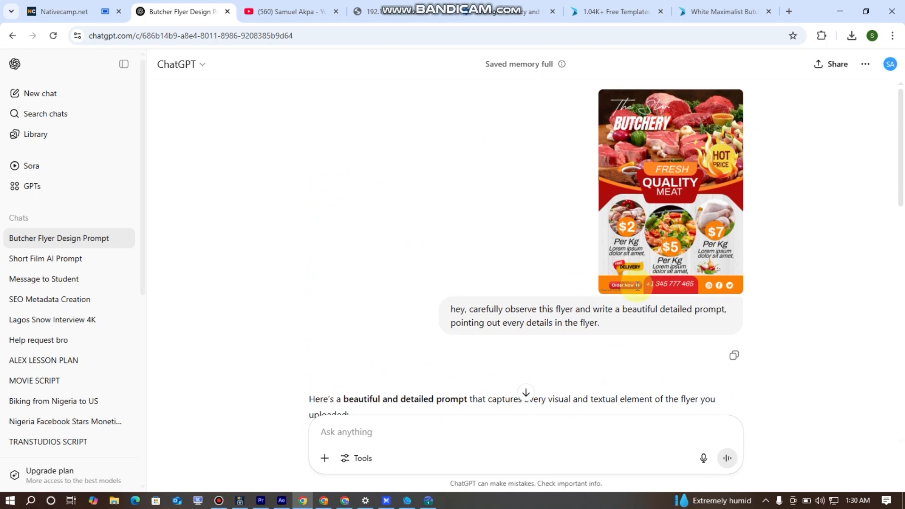
scroll(637, 285, "down", 6)
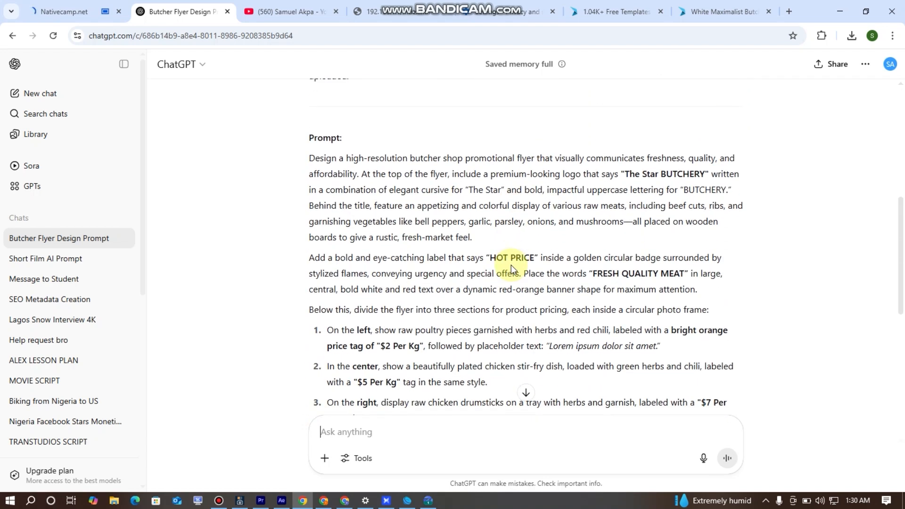
scroll(511, 265, "down", 2)
scroll(523, 276, "up", 8)
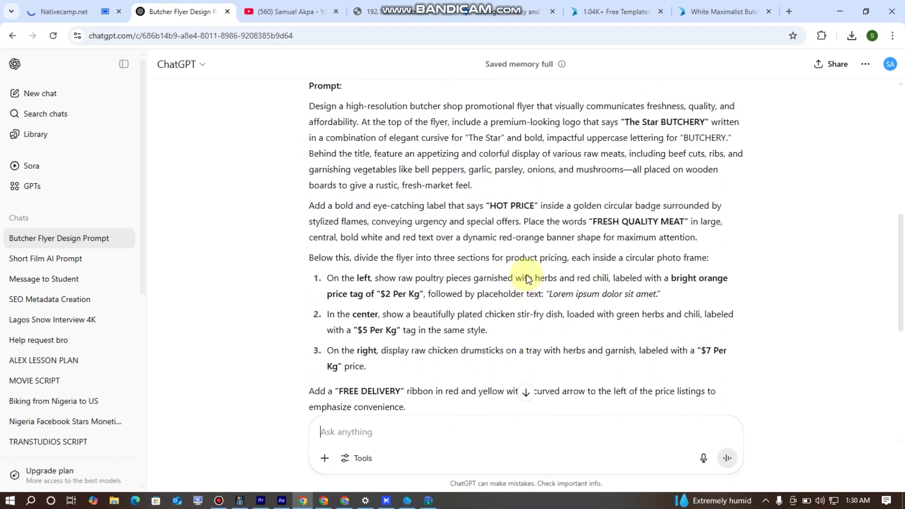
scroll(635, 291, "down", 8)
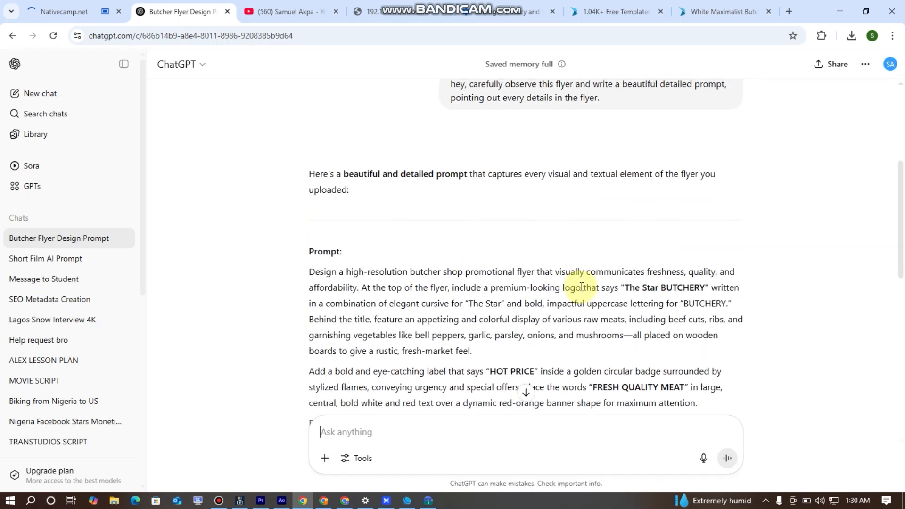
scroll(583, 287, "down", 4)
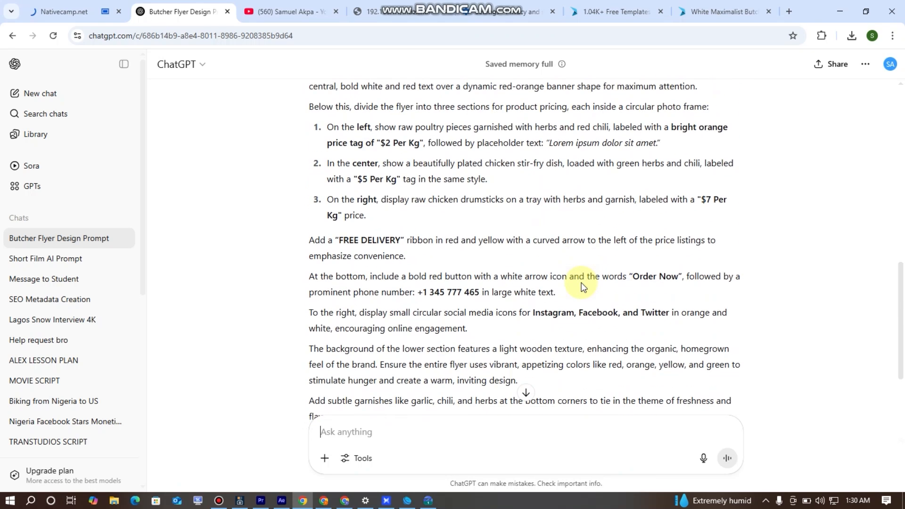
scroll(582, 283, "down", 1)
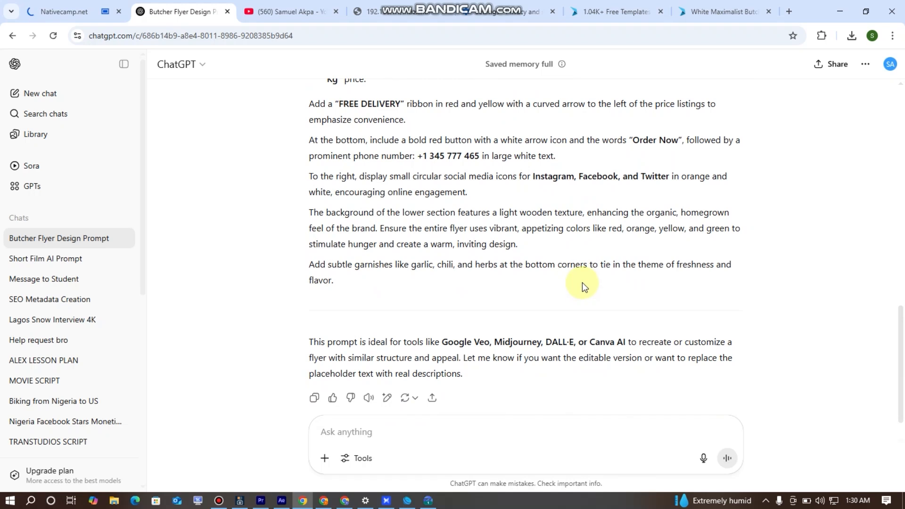
scroll(582, 282, "up", 3)
scroll(461, 218, "up", 2)
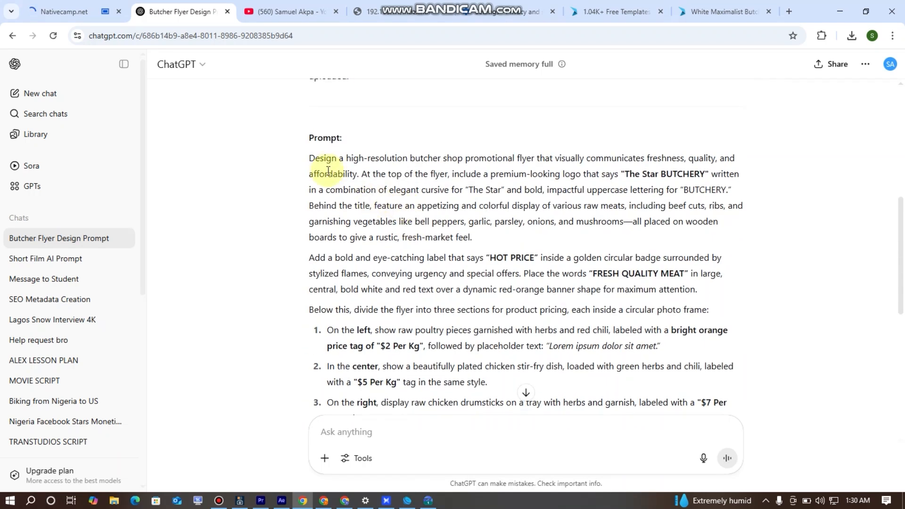
left_click_drag(316, 163, 699, 251)
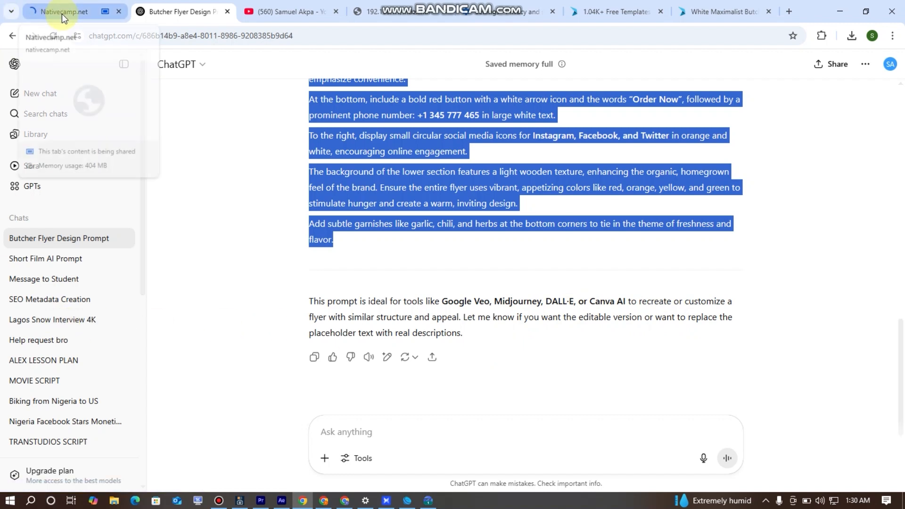
scroll(465, 229, "up", 3)
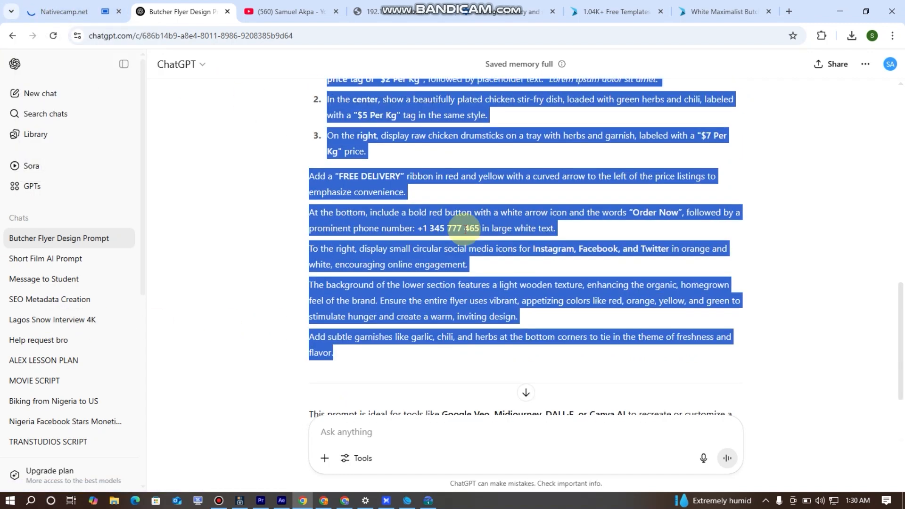
scroll(465, 229, "up", 2)
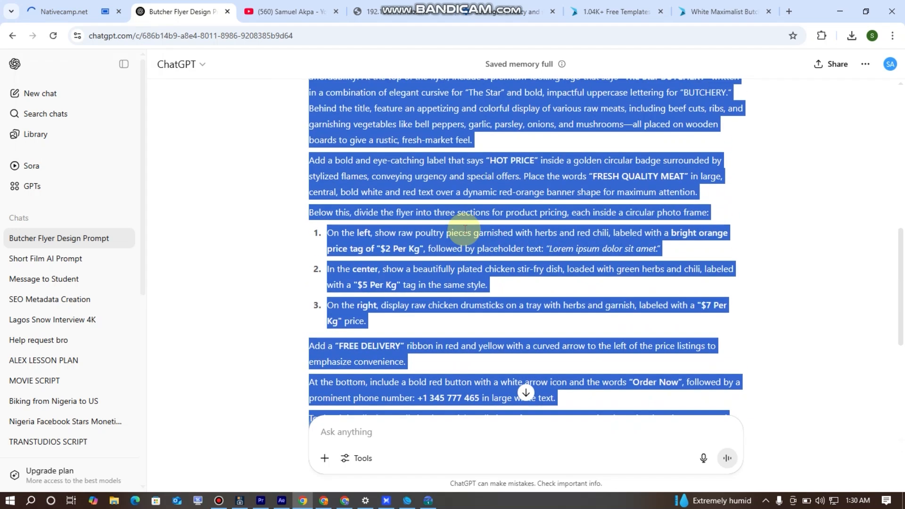
scroll(464, 230, "up", 1)
scroll(465, 233, "up", 1)
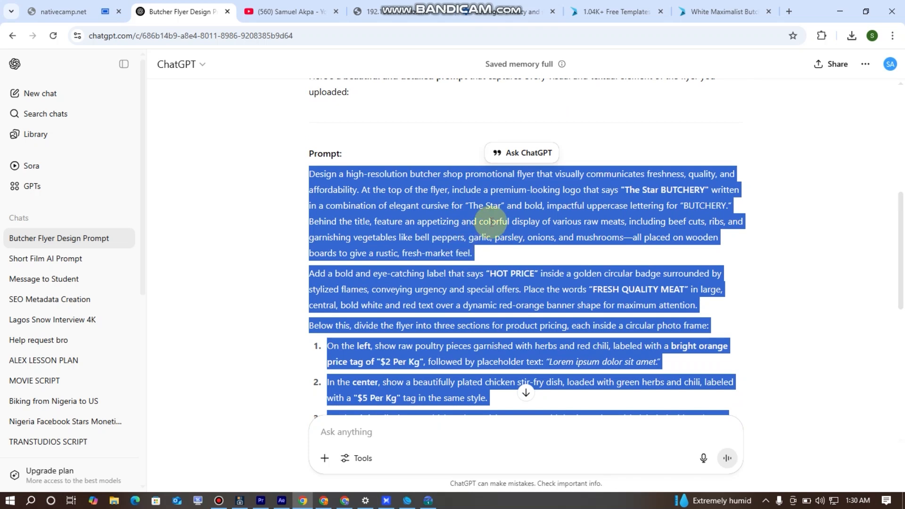
left_click(358, 231)
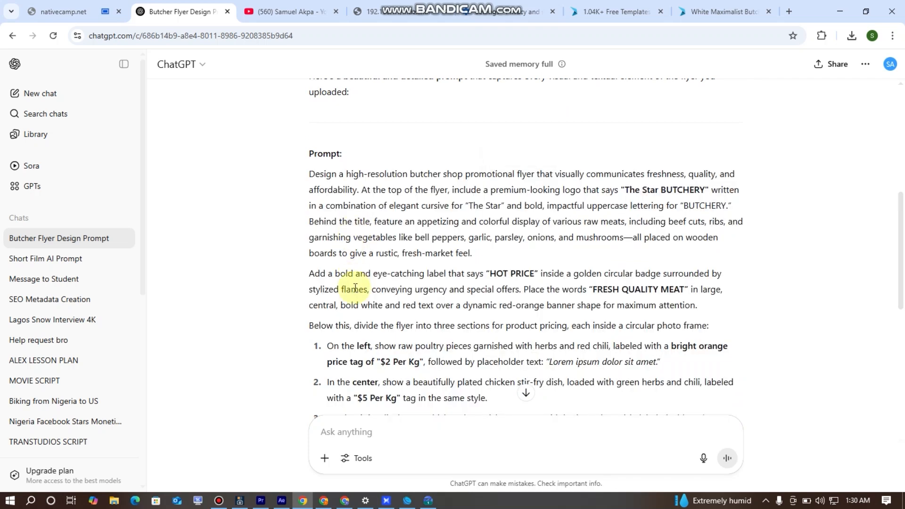
Send the follow-up message "Now use this prompt you generated and recreate this particular flyer exactly, no difference".
left_click(362, 430)
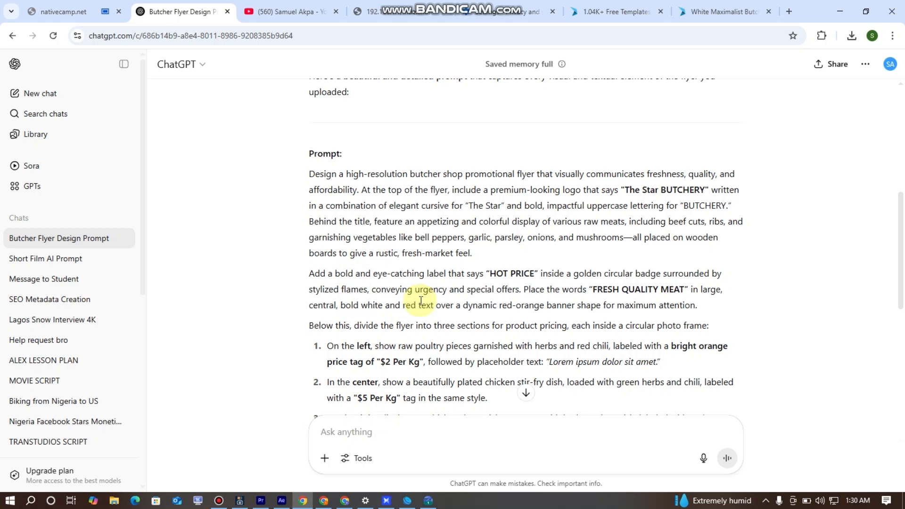
scroll(421, 301, "down", 1)
scroll(450, 321, "up", 6)
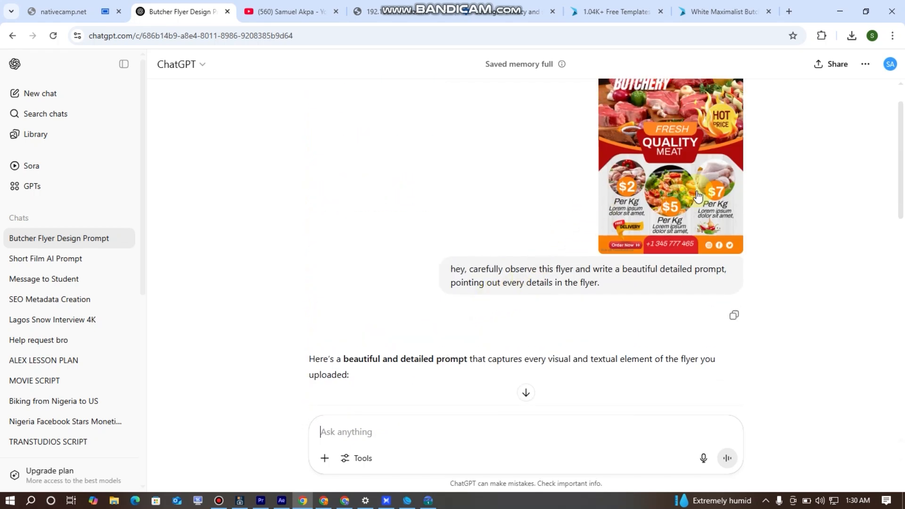
scroll(451, 260, "down", 4)
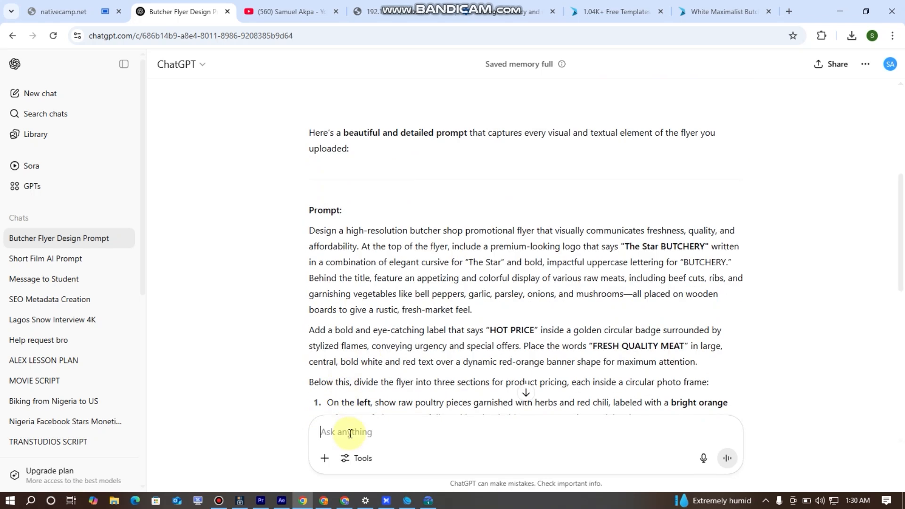
type("Now")
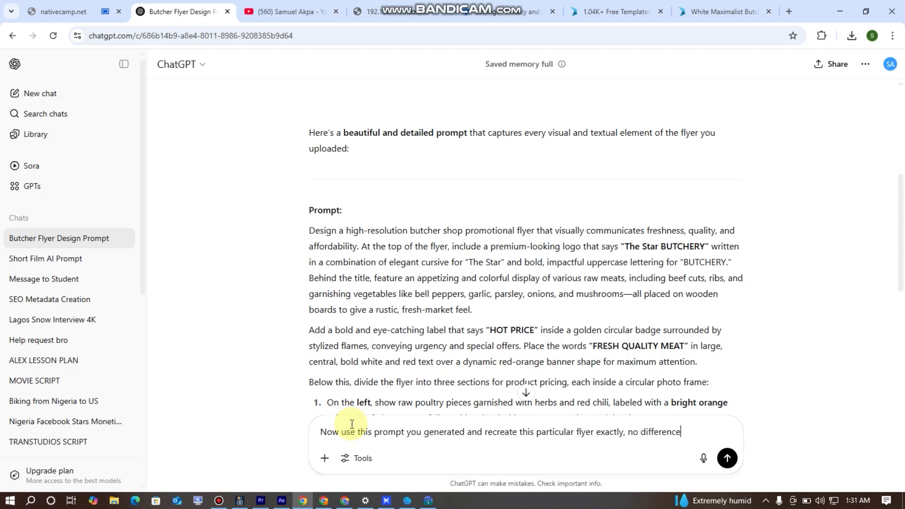
key("Return")
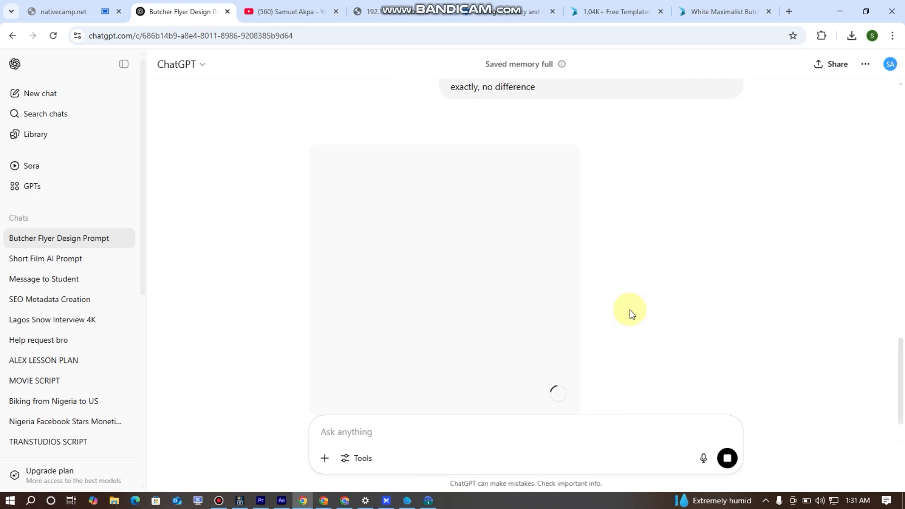
scroll(675, 317, "up", 3)
scroll(676, 317, "down", 3)
scroll(671, 317, "up", 1)
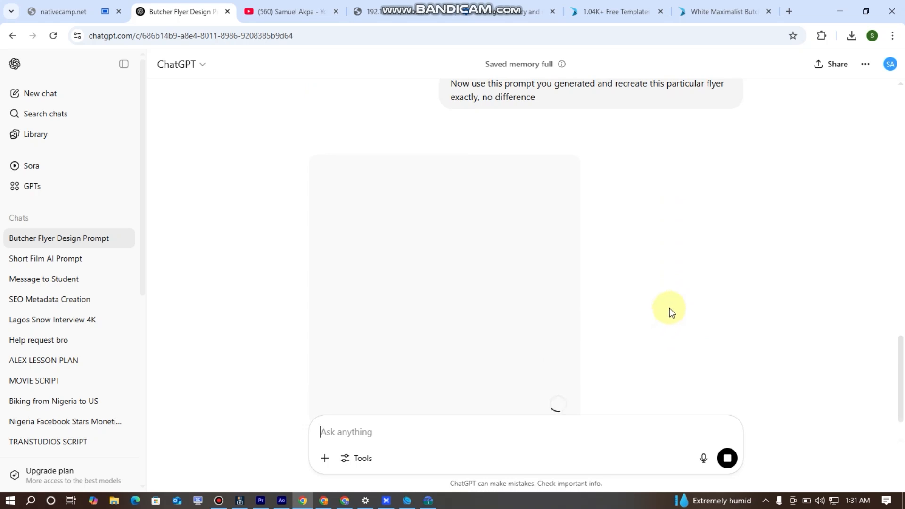
scroll(670, 307, "up", 15)
scroll(569, 277, "up", 3)
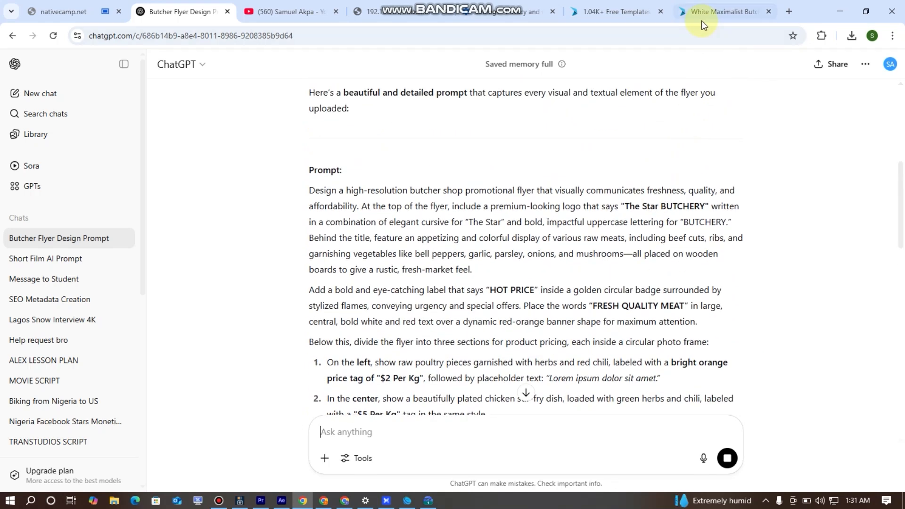
Switch to PosterMyWall's supermarket flyer results and browse the other grocery and butchery templates.
left_click(629, 18)
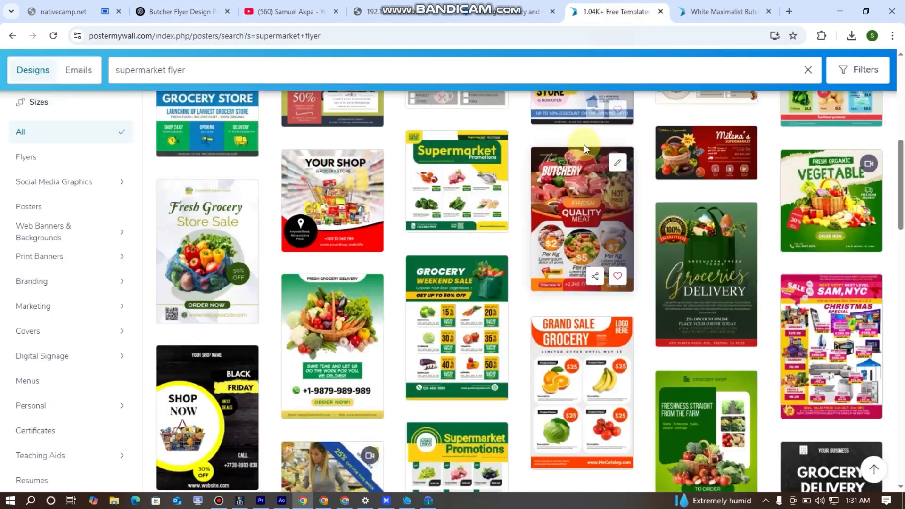
scroll(557, 330, "down", 5)
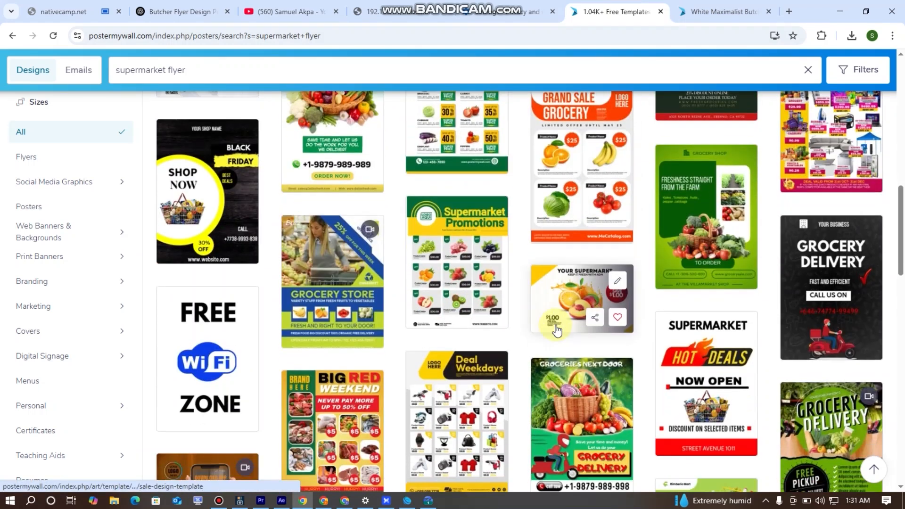
scroll(556, 330, "down", 1)
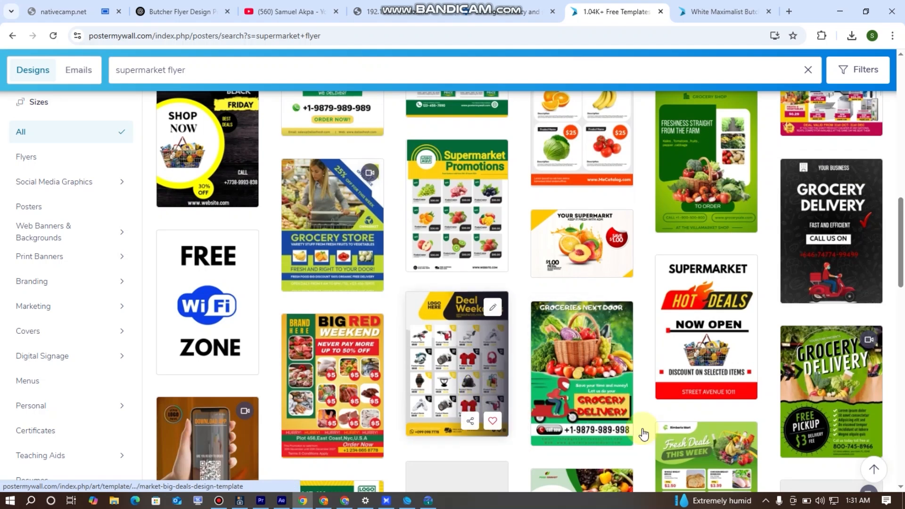
scroll(345, 338, "down", 1)
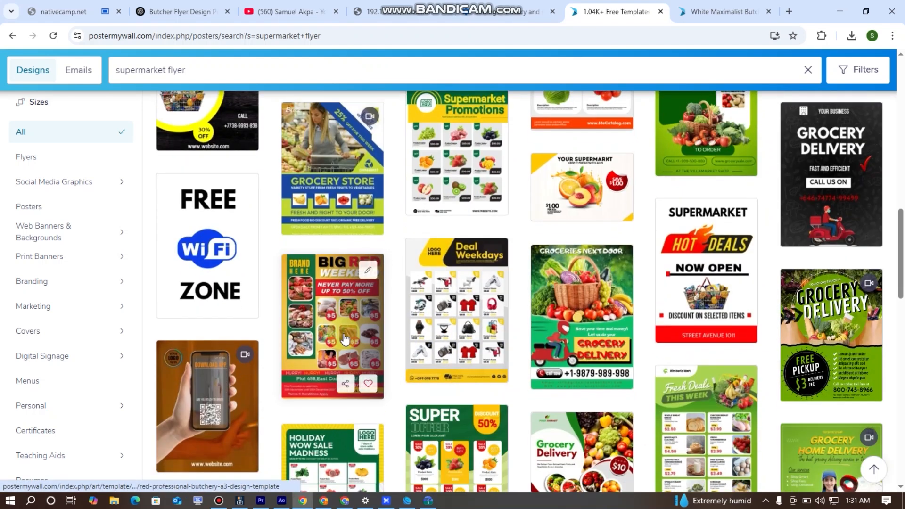
scroll(345, 339, "down", 2)
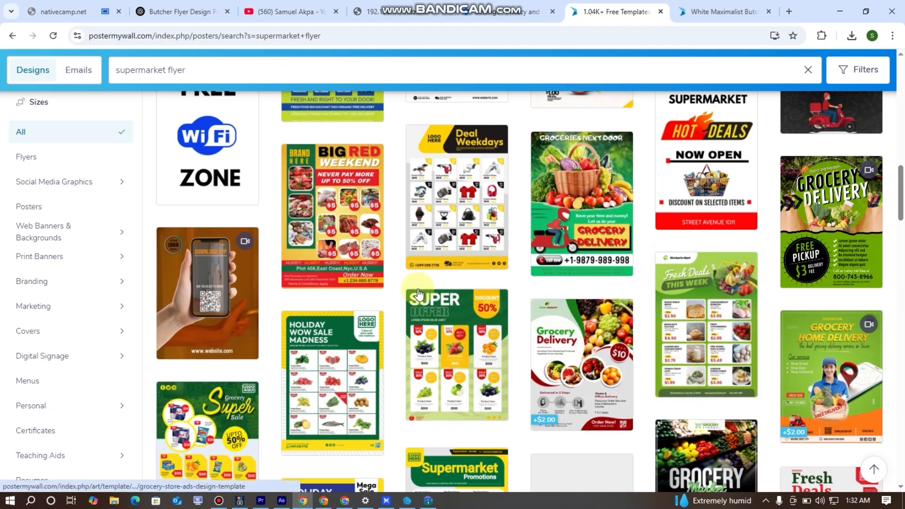
scroll(418, 293, "down", 5)
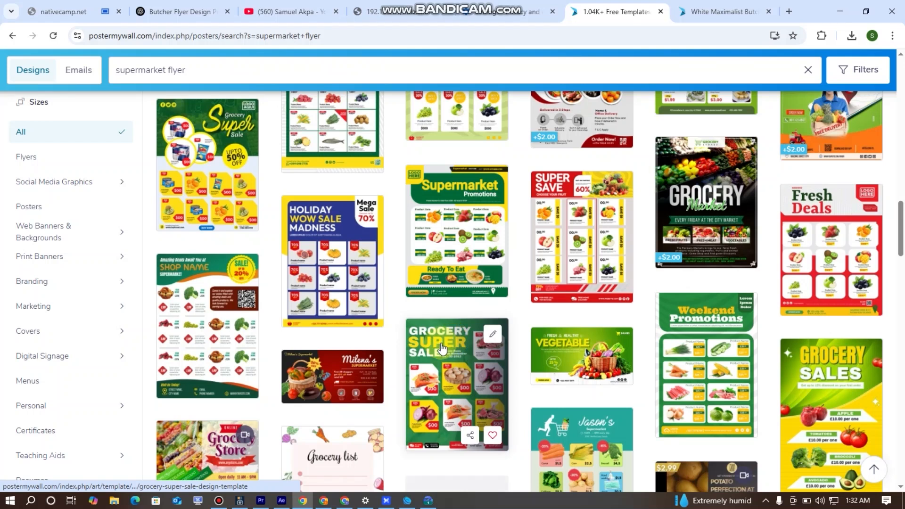
scroll(441, 348, "up", 1)
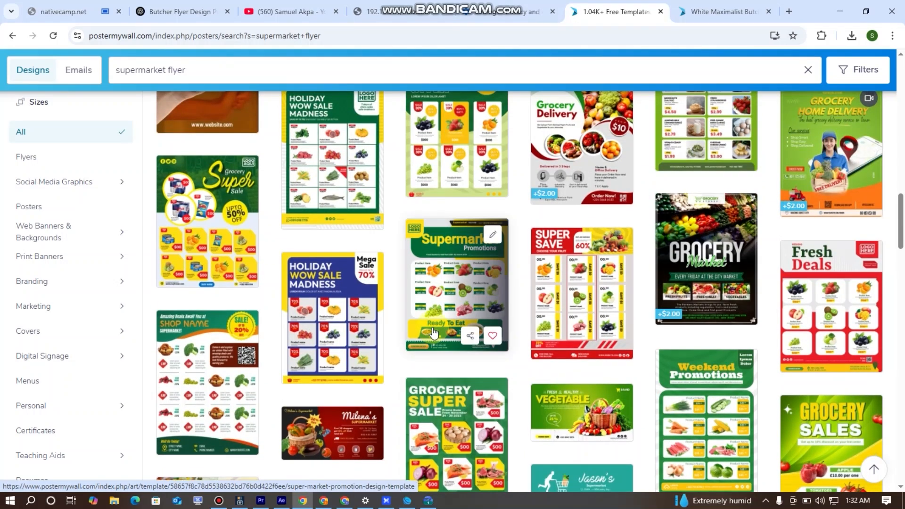
scroll(434, 334, "up", 8)
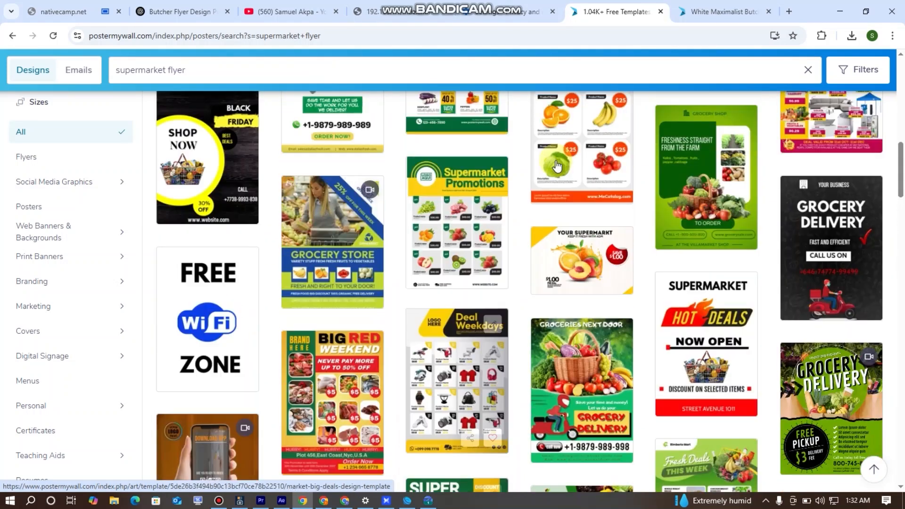
Return to the ChatGPT butcher flyer chat and examine the recreated flyer image from its title to its footer.
left_click(208, 14)
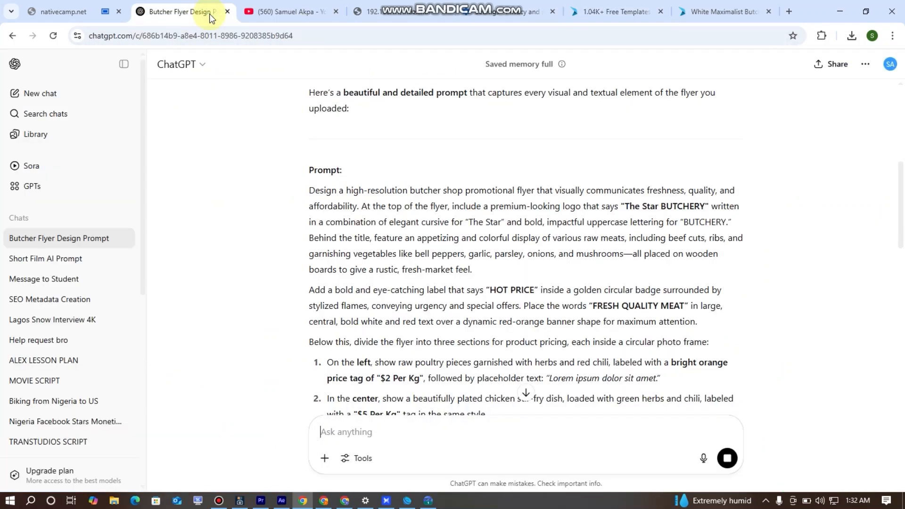
scroll(515, 325, "down", 5)
scroll(516, 325, "down", 10)
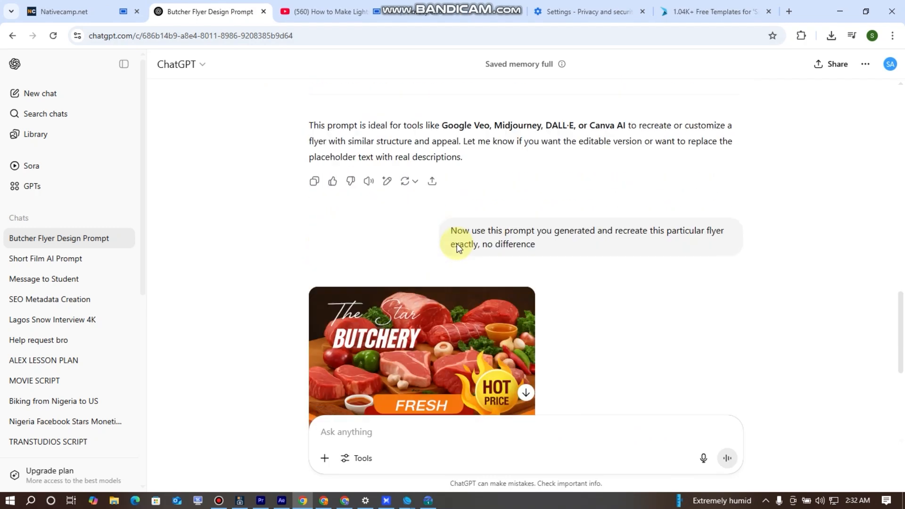
scroll(456, 243, "down", 4)
scroll(460, 239, "down", 1)
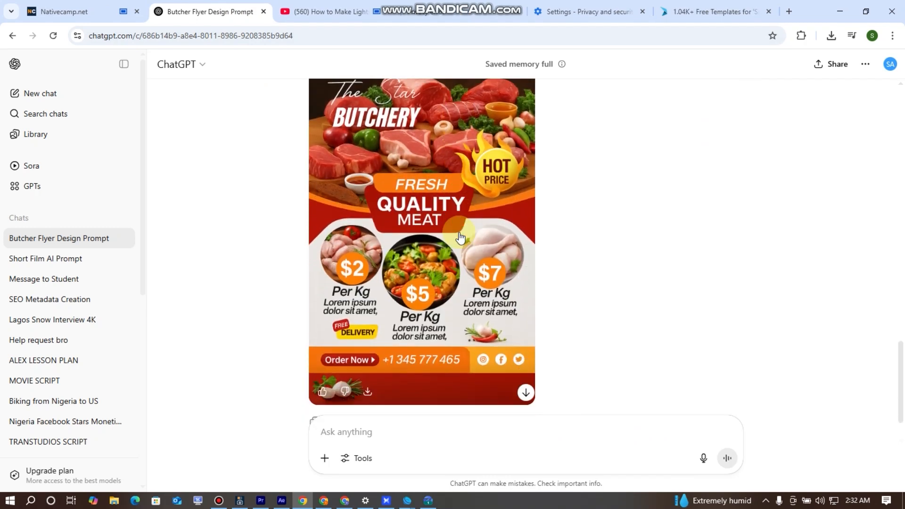
scroll(368, 228, "up", 1)
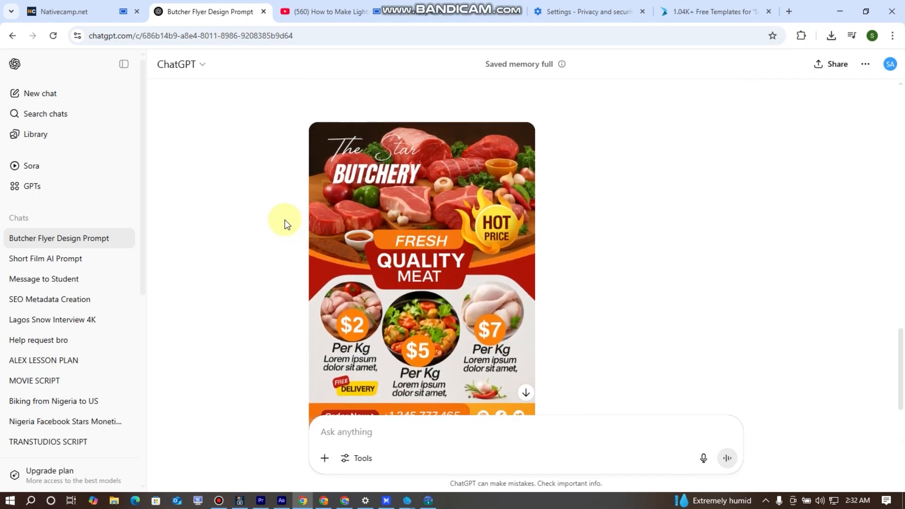
scroll(285, 220, "up", 2)
scroll(296, 218, "down", 1)
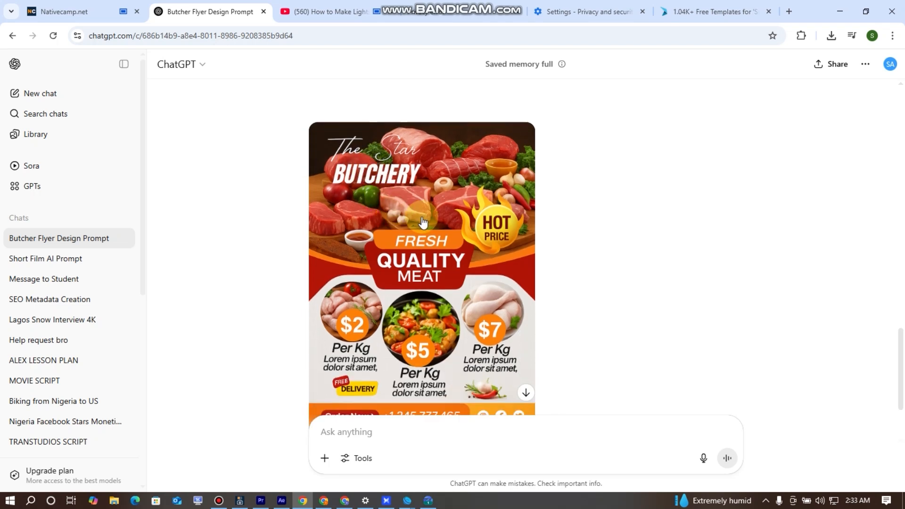
scroll(427, 229, "down", 2)
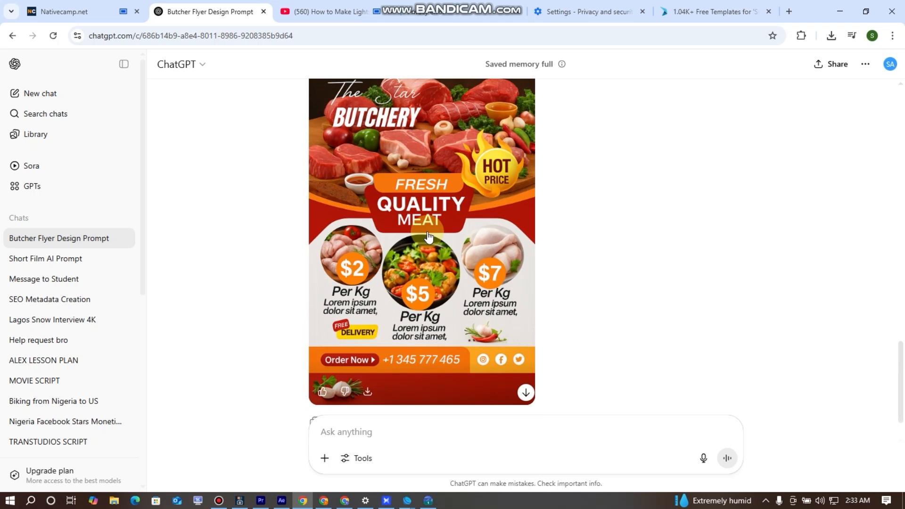
Compare the recreated butchery flyer with the originally attached flyer and the generated prompt describing it.
scroll(427, 236, "up", 9)
scroll(456, 231, "down", 6)
scroll(456, 233, "down", 2)
scroll(455, 233, "up", 10)
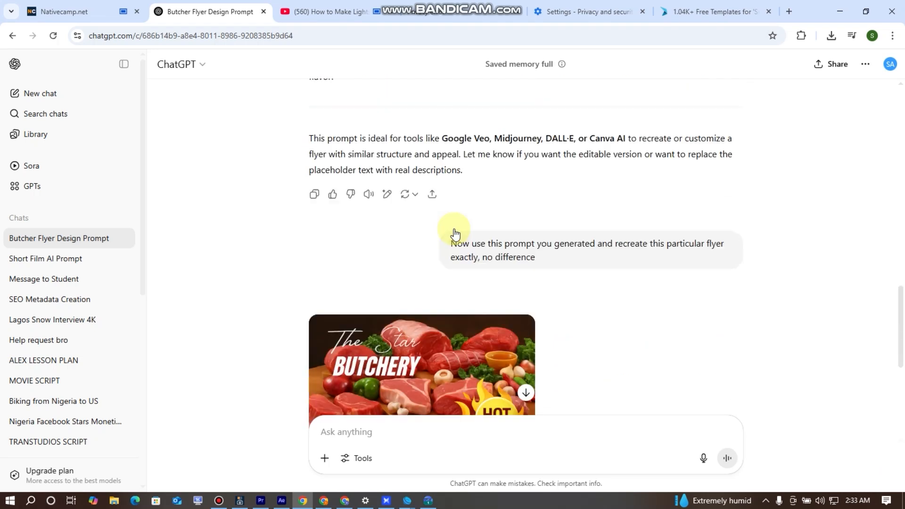
scroll(454, 233, "up", 8)
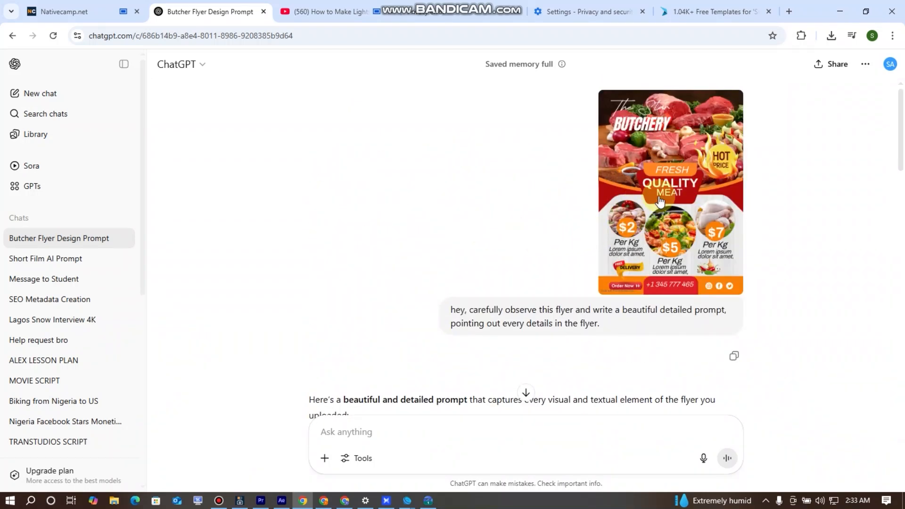
scroll(439, 250, "down", 7)
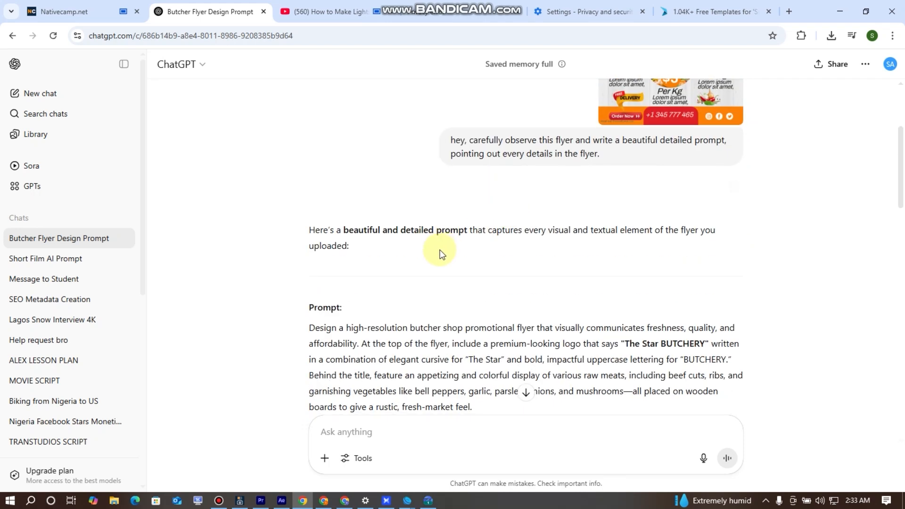
scroll(439, 254, "down", 10)
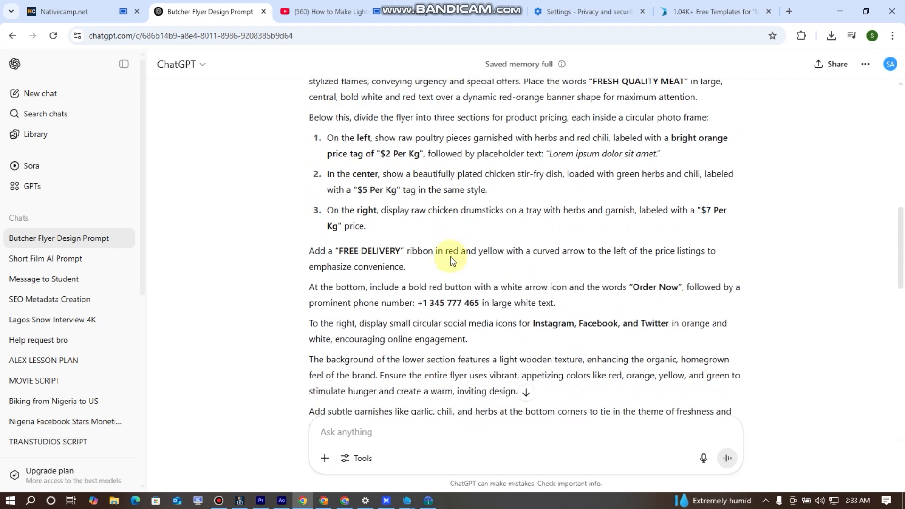
scroll(452, 253, "down", 4)
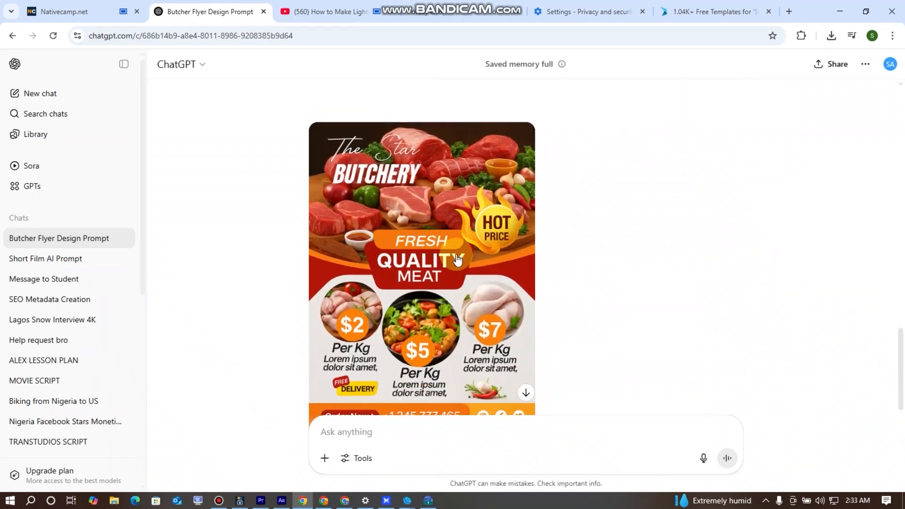
scroll(441, 281, "down", 2)
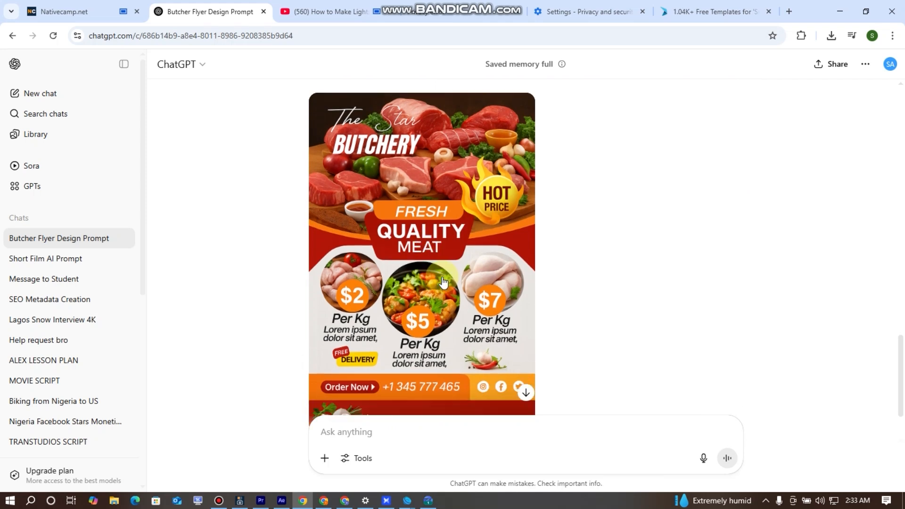
scroll(444, 268, "up", 1)
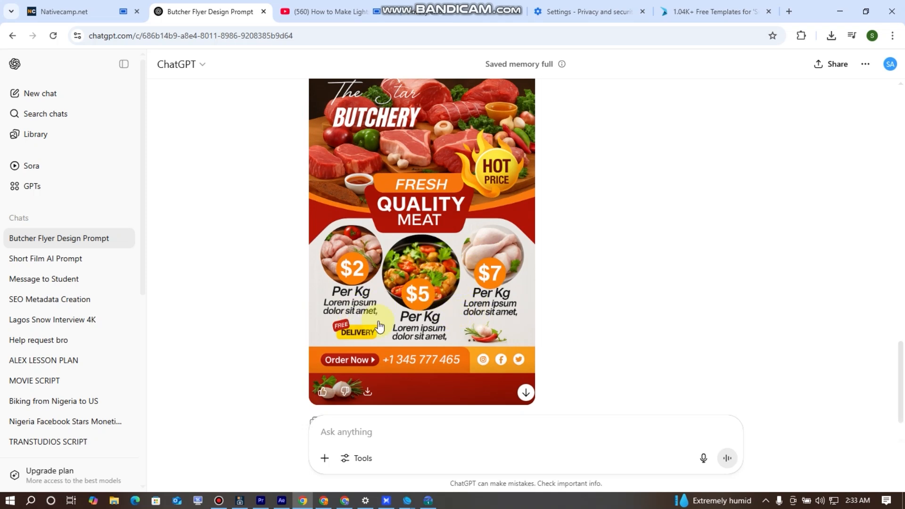
scroll(443, 302, "up", 6)
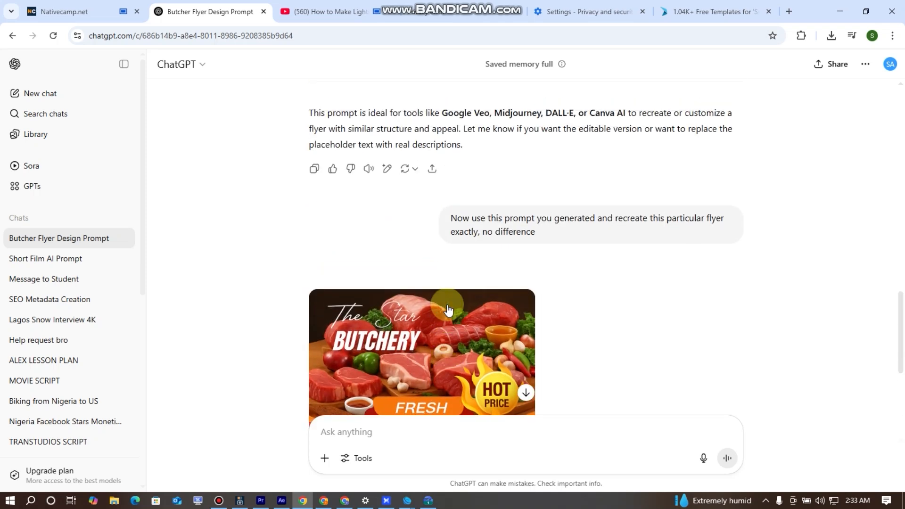
scroll(450, 290, "up", 6)
Download the recreated butchery flyer image from the chat.
scroll(454, 296, "down", 5)
scroll(453, 297, "down", 8)
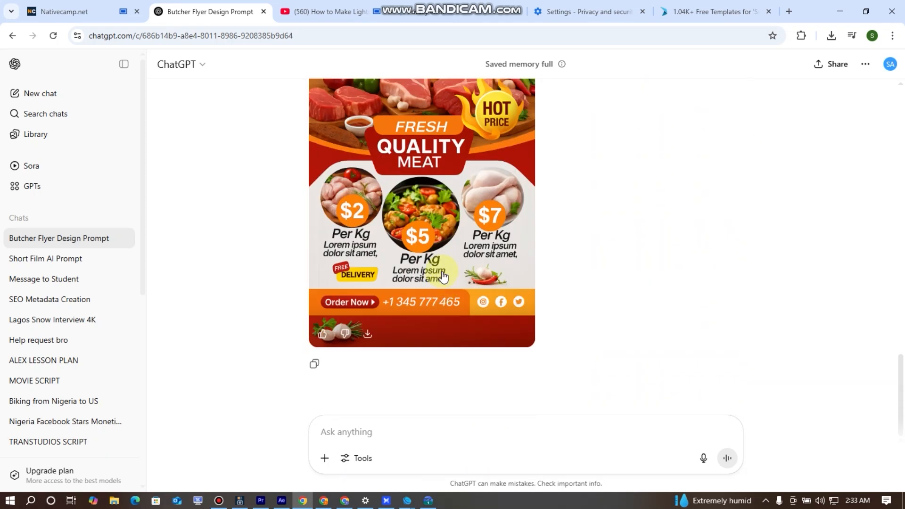
left_click(369, 334)
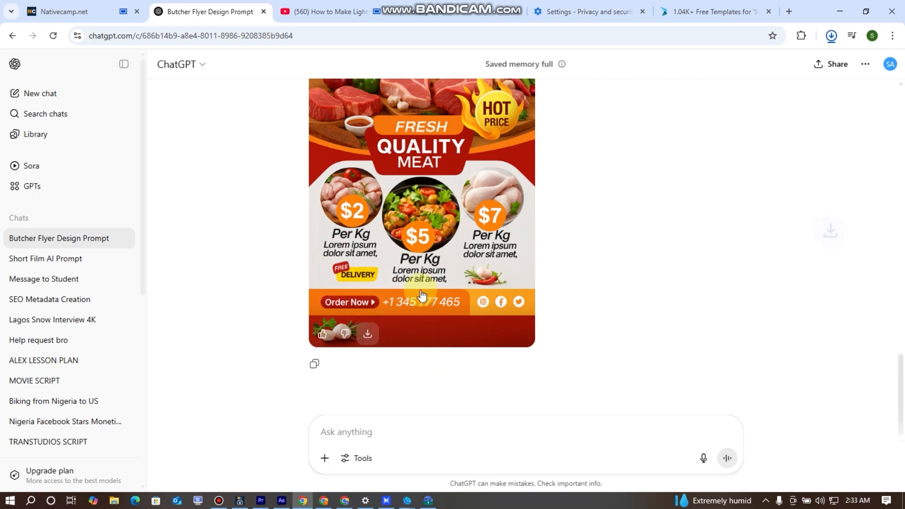
left_click(619, 240)
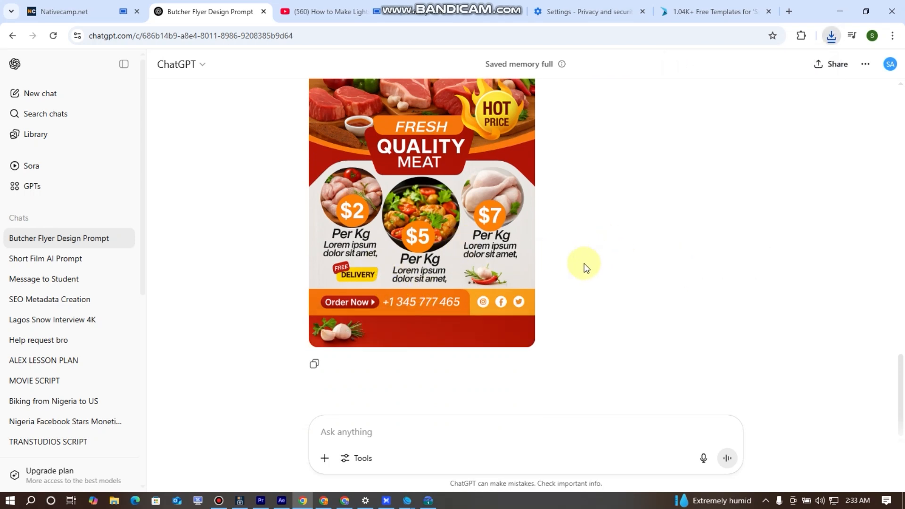
Look over the recreated flyer again and highlight the generated prompt text behind it.
scroll(460, 256, "up", 6)
scroll(460, 255, "down", 5)
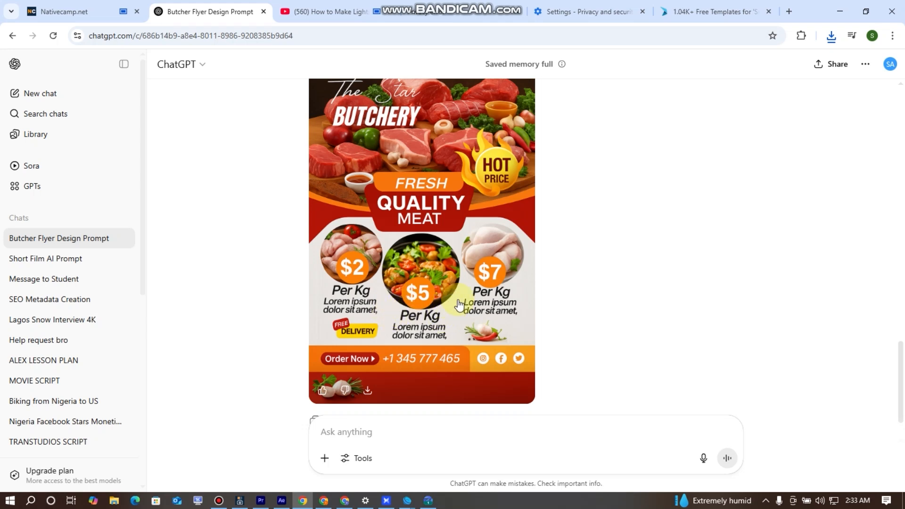
scroll(471, 300, "up", 3)
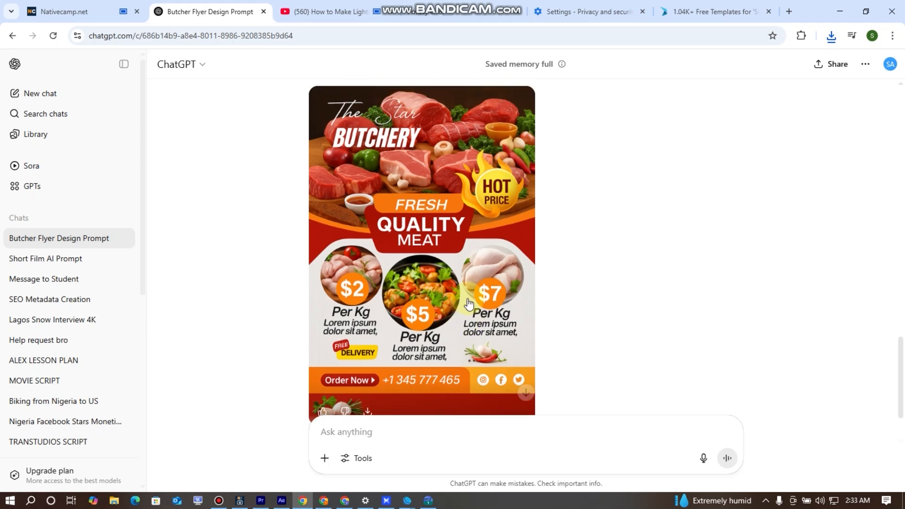
scroll(471, 299, "down", 2)
scroll(470, 299, "up", 4)
scroll(470, 300, "up", 10)
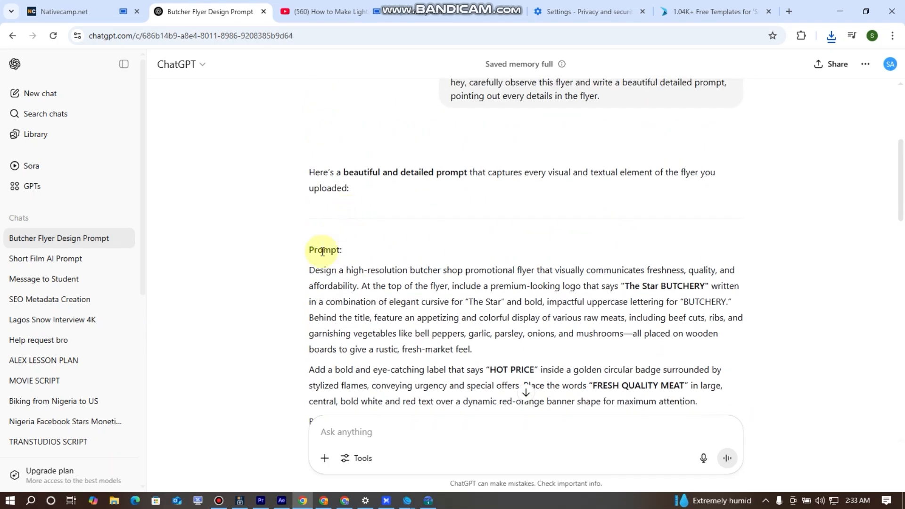
left_click_drag(309, 269, 690, 123)
left_click(690, 123)
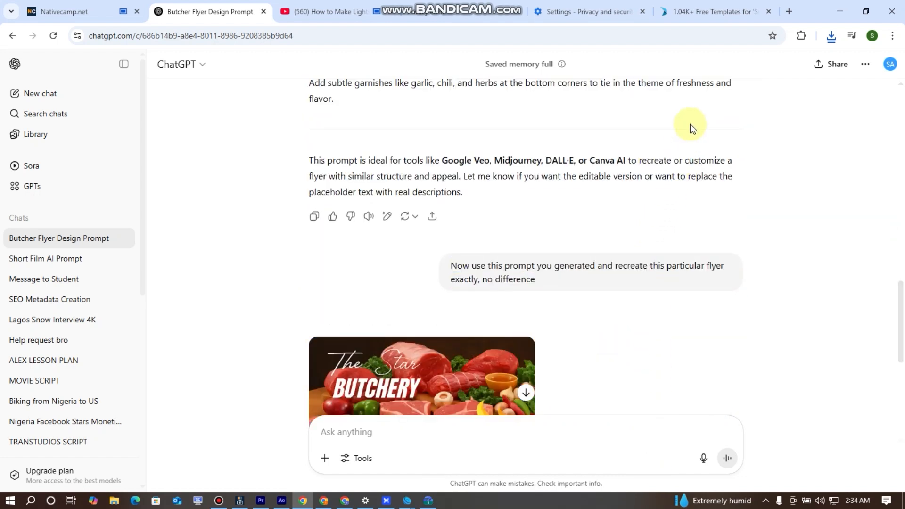
scroll(586, 247, "down", 8)
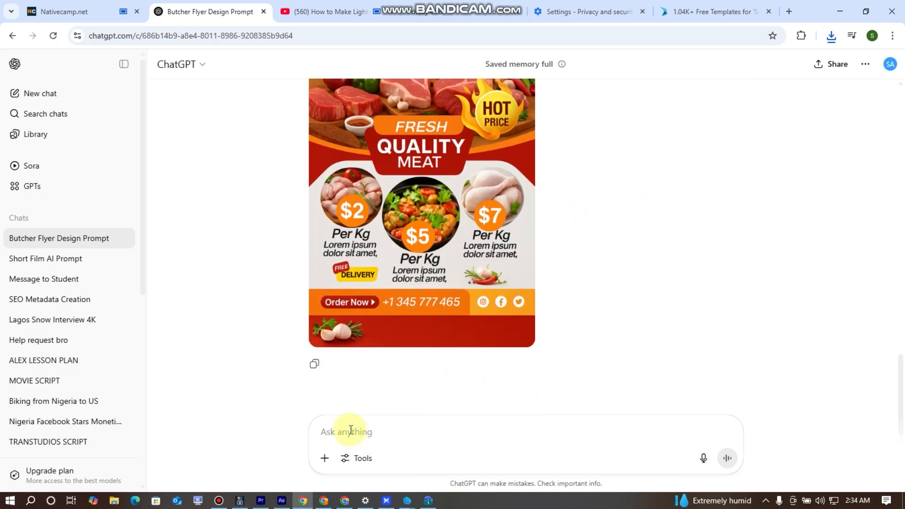
Copy the full generated prompt, from "Design a high-resolution butcher shop promotional flyer" to its closing garnish line, into the message box.
scroll(652, 255, "up", 10)
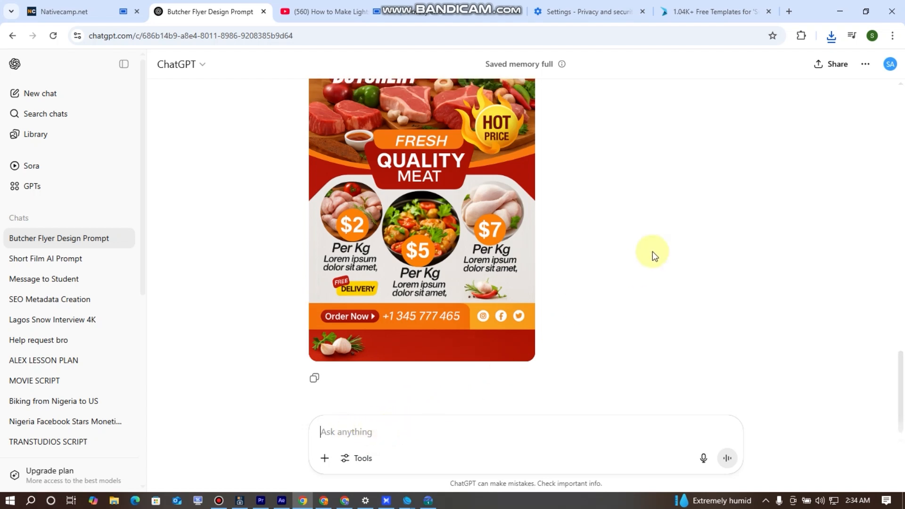
scroll(493, 248, "up", 8)
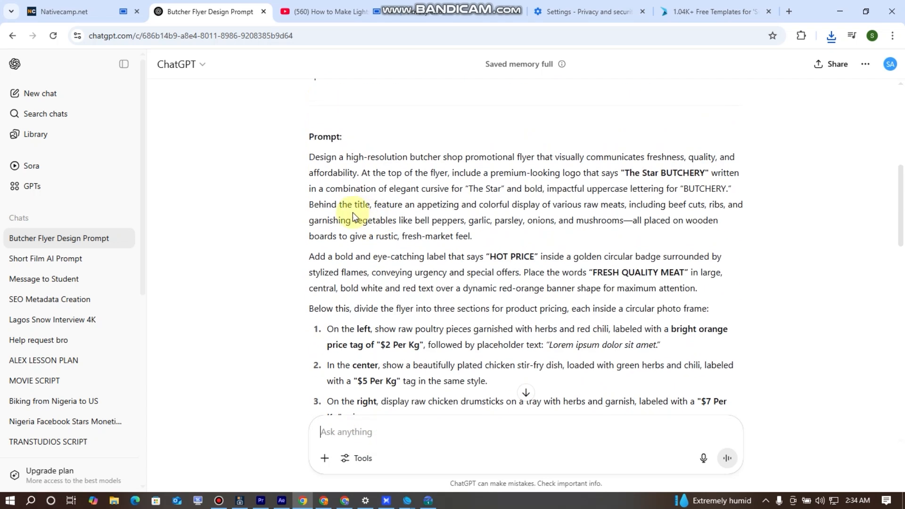
left_click_drag(314, 159, 689, 225)
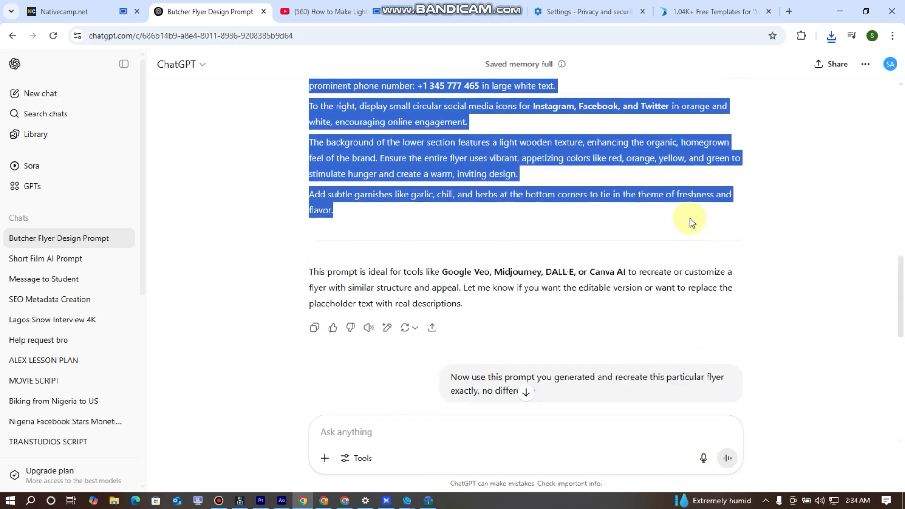
left_click(376, 430)
key("ctrl+v")
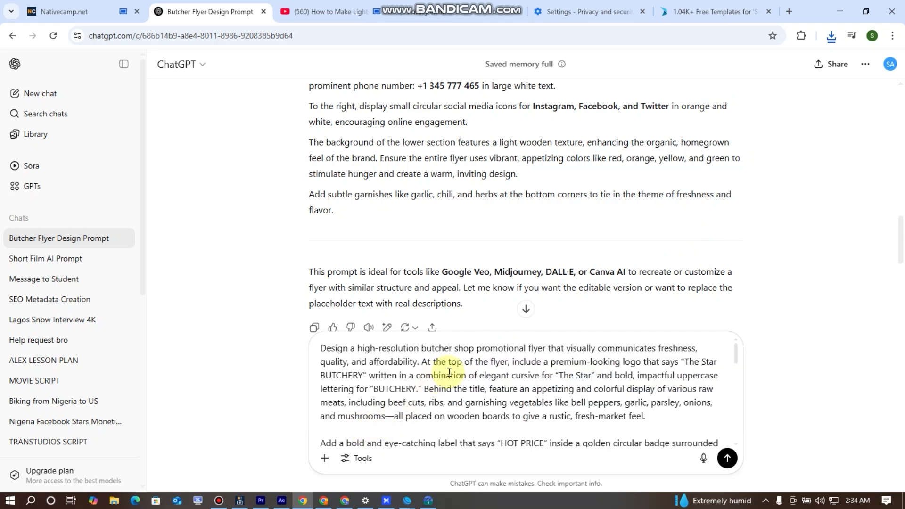
Read through the pasted flyer prompt for its replaceable details and select all of its text.
scroll(481, 394, "down", 4)
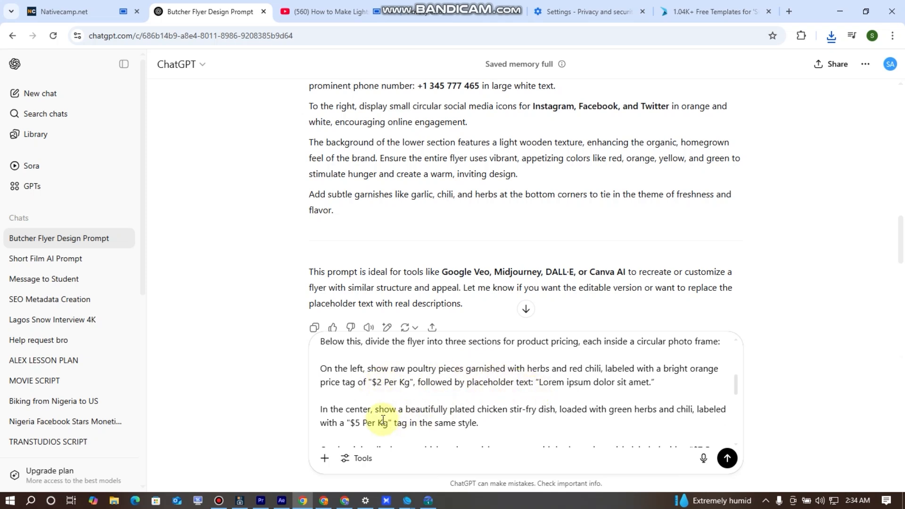
scroll(592, 382, "up", 1)
scroll(591, 382, "up", 5)
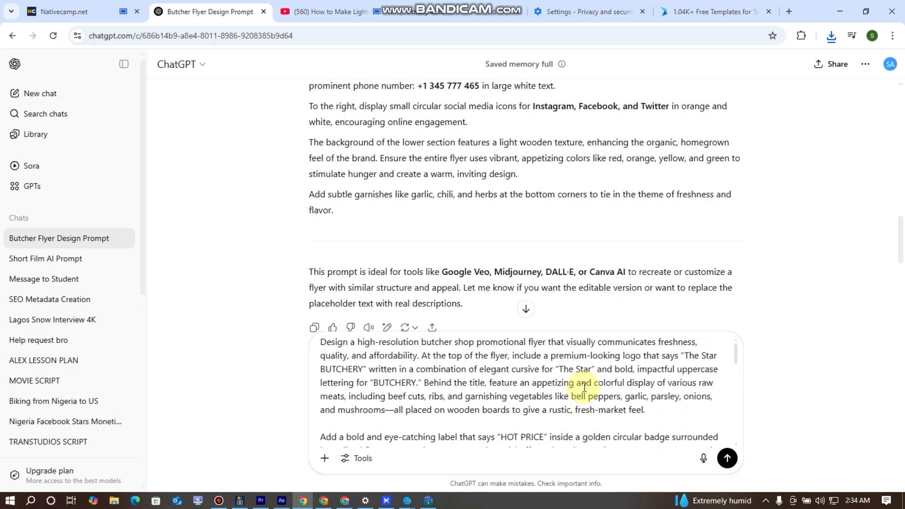
scroll(593, 370, "down", 12)
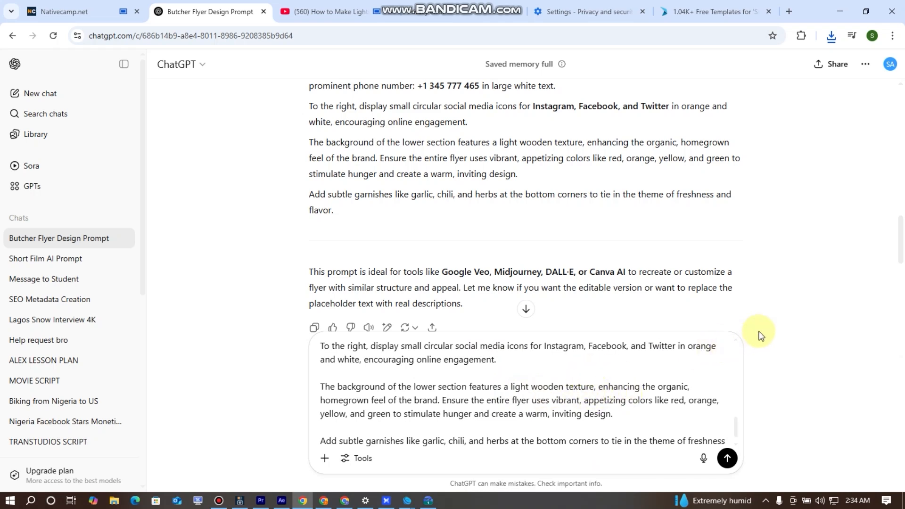
scroll(758, 334, "up", 3)
scroll(533, 384, "up", 4)
key("ctrl+a")
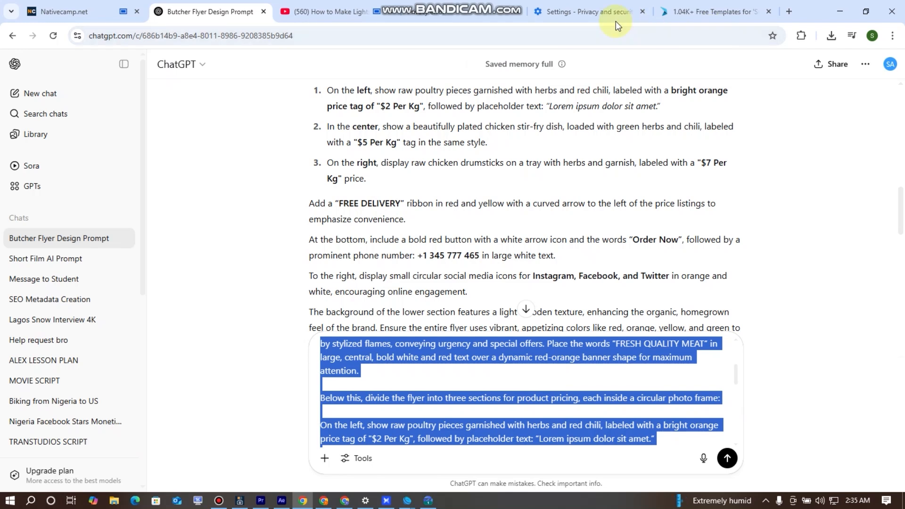
Switch to PosterMyWall's supermarket flyer results and look through the grocery sale, delivery and organic food templates.
left_click(684, 14)
scroll(495, 230, "down", 2)
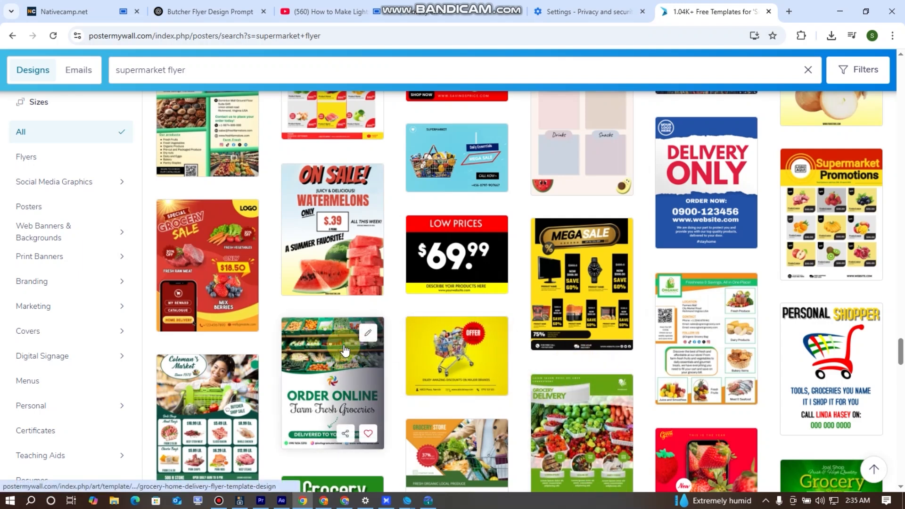
scroll(564, 398, "down", 3)
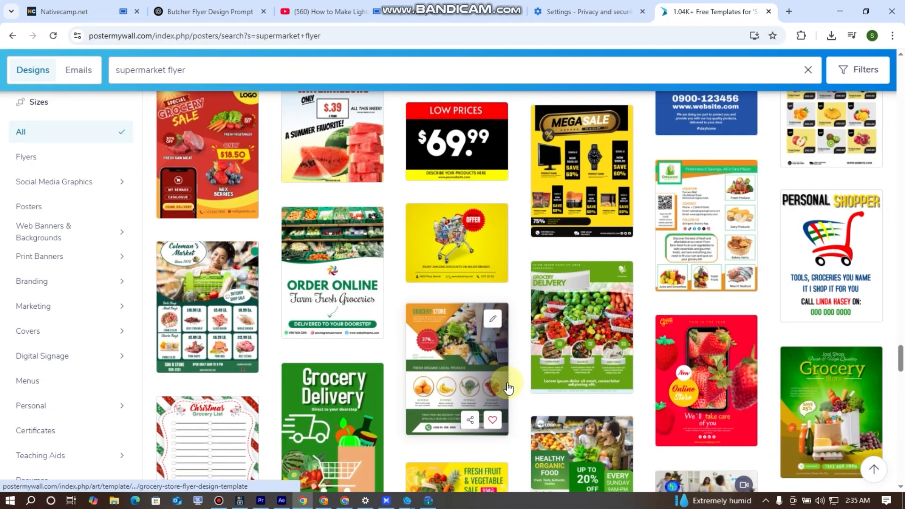
scroll(509, 387, "down", 2)
scroll(471, 359, "up", 3)
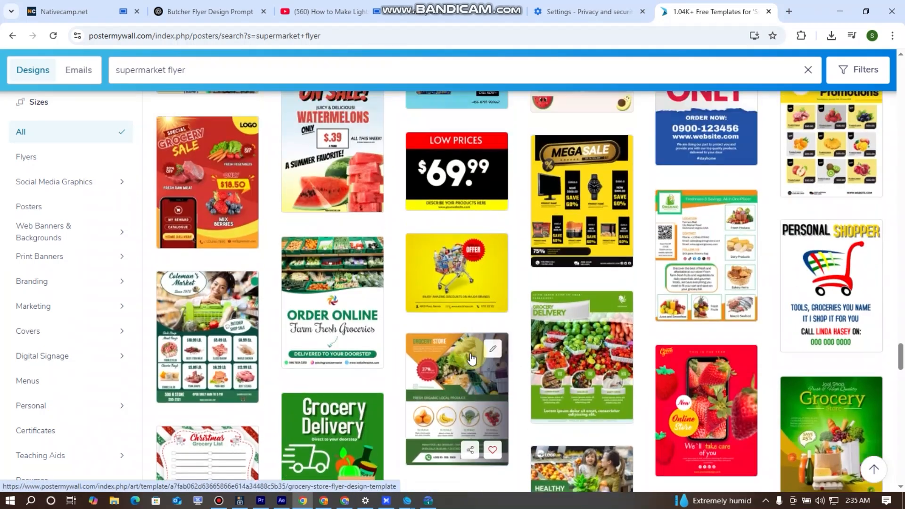
scroll(472, 360, "up", 4)
scroll(471, 359, "up", 4)
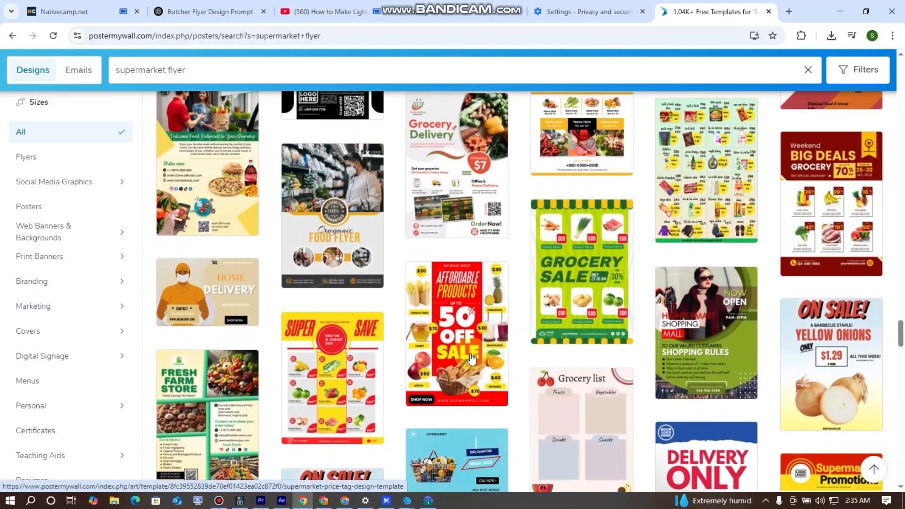
scroll(471, 360, "up", 1)
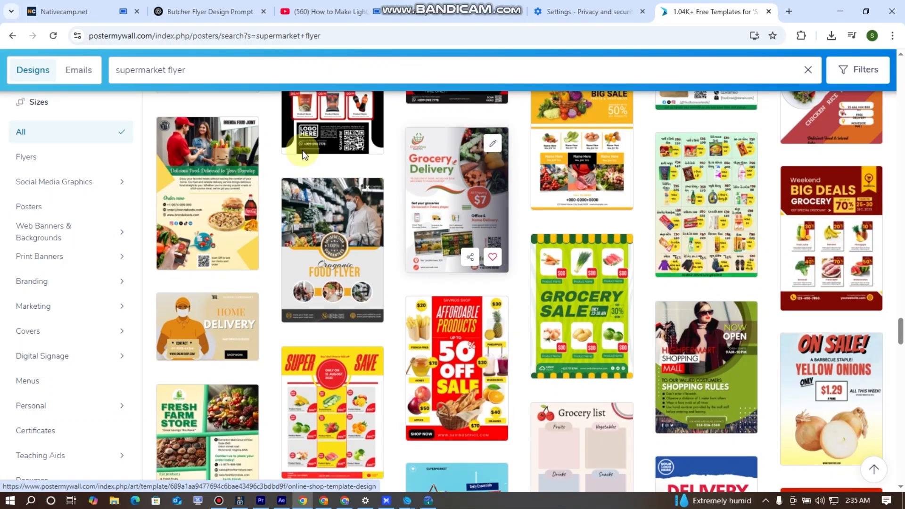
Check the unsent prompt in the ChatGPT butcher flyer chat and return to browsing PosterMyWall's supermarket templates.
left_click(219, 13)
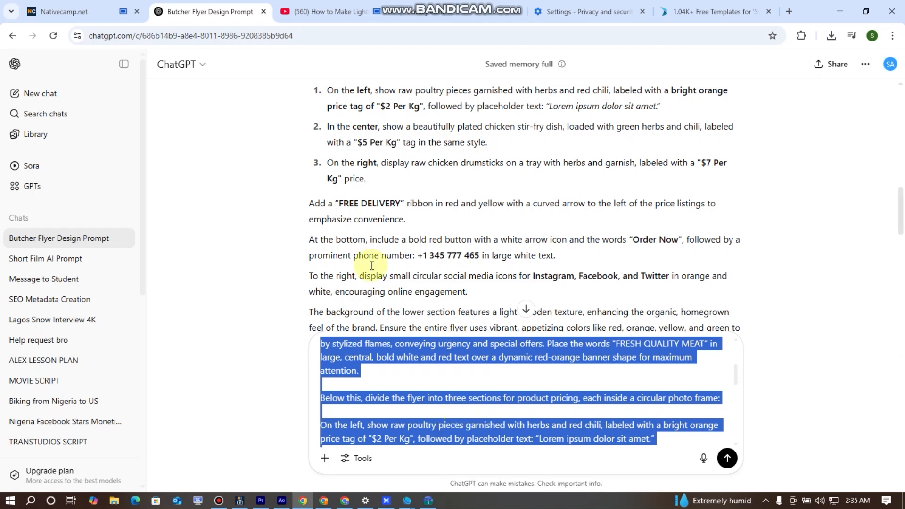
left_click(684, 10)
scroll(540, 267, "down", 3)
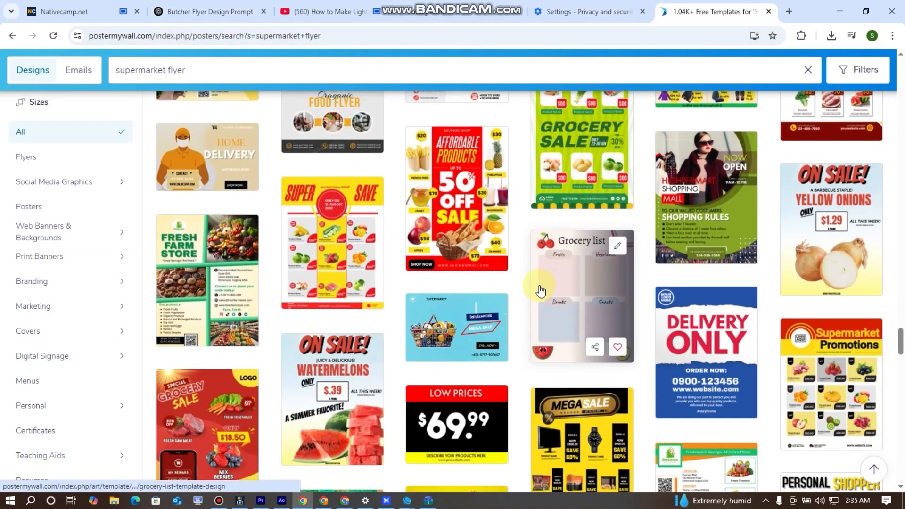
scroll(429, 362, "down", 2)
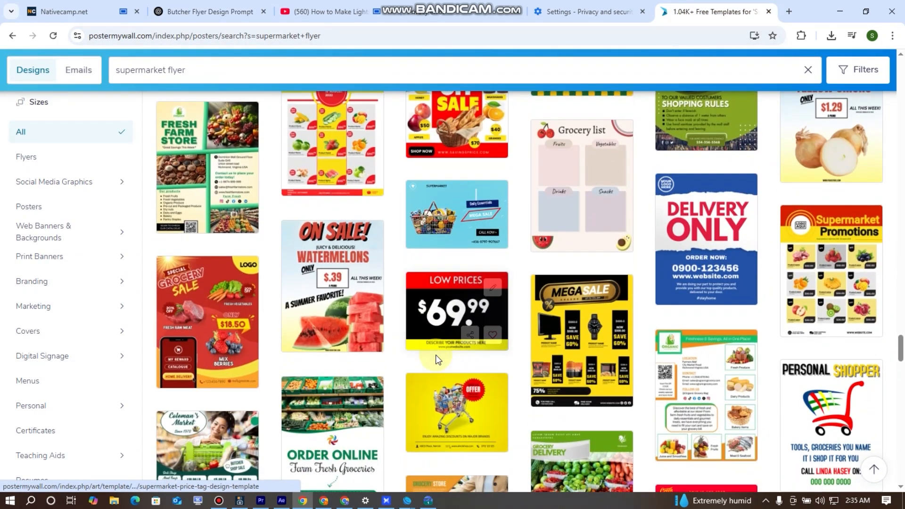